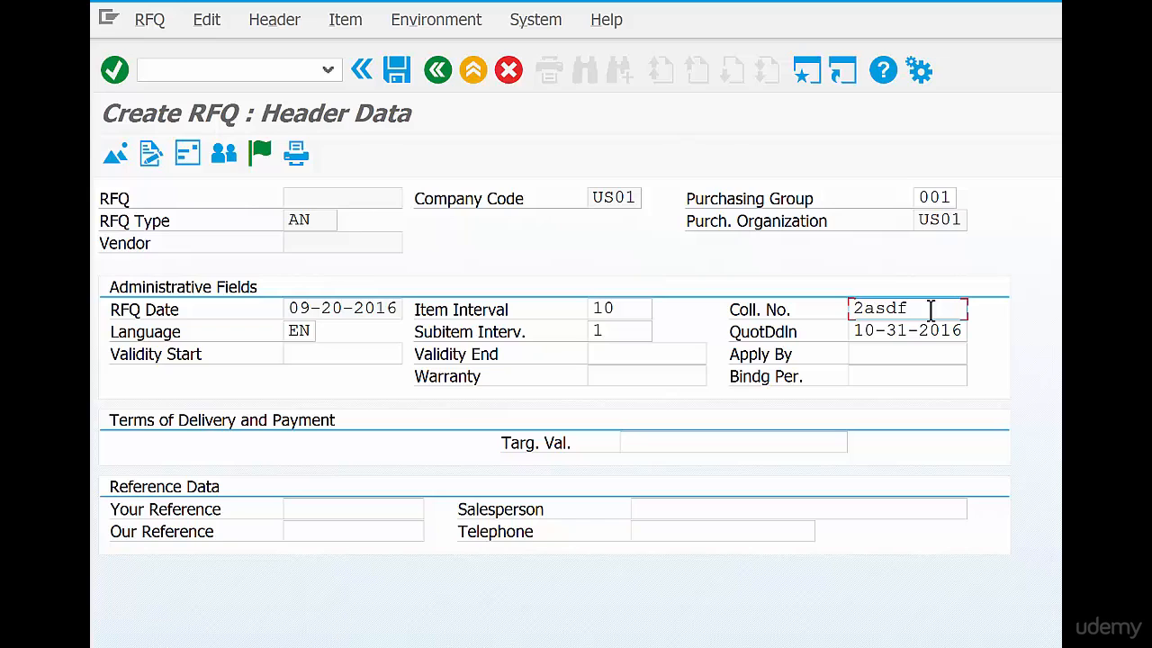
Set the RFQ header's collective number to 2001 and proceed to the item overview
{"action": "key", "text": "BackSpace"}
{"action": "key", "text": "BackSpace"}
{"action": "key", "text": "BackSpace"}
{"action": "key", "text": "BackSpace"}
{"action": "key", "text": "BackSpace"}
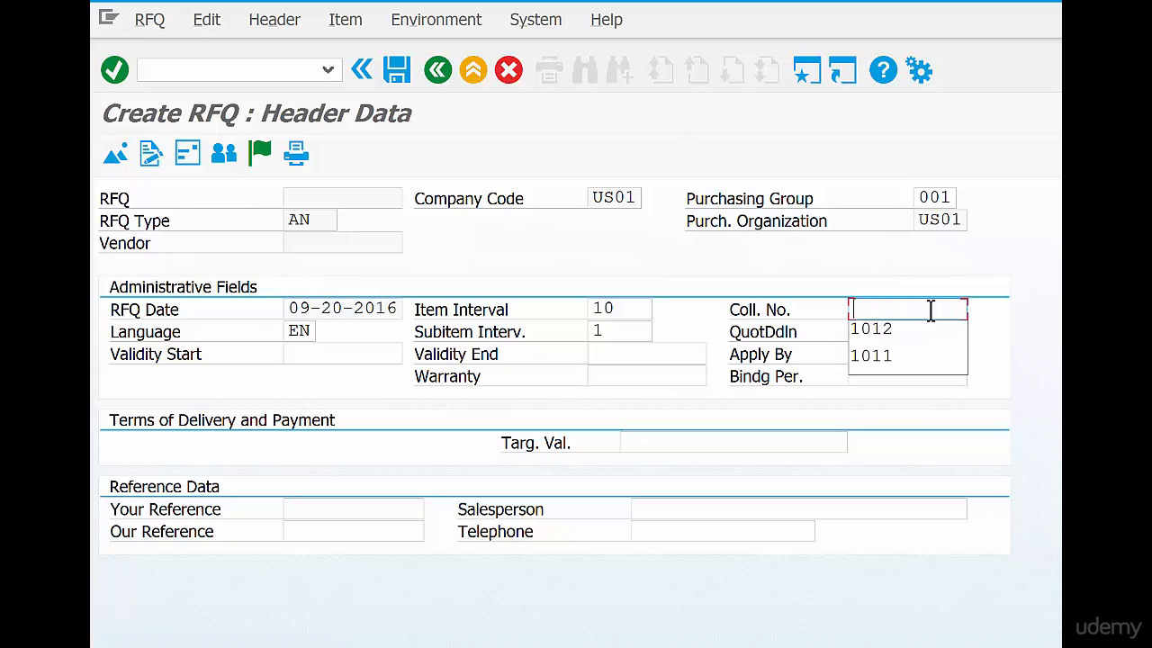
{"action": "type", "text": "2001"}
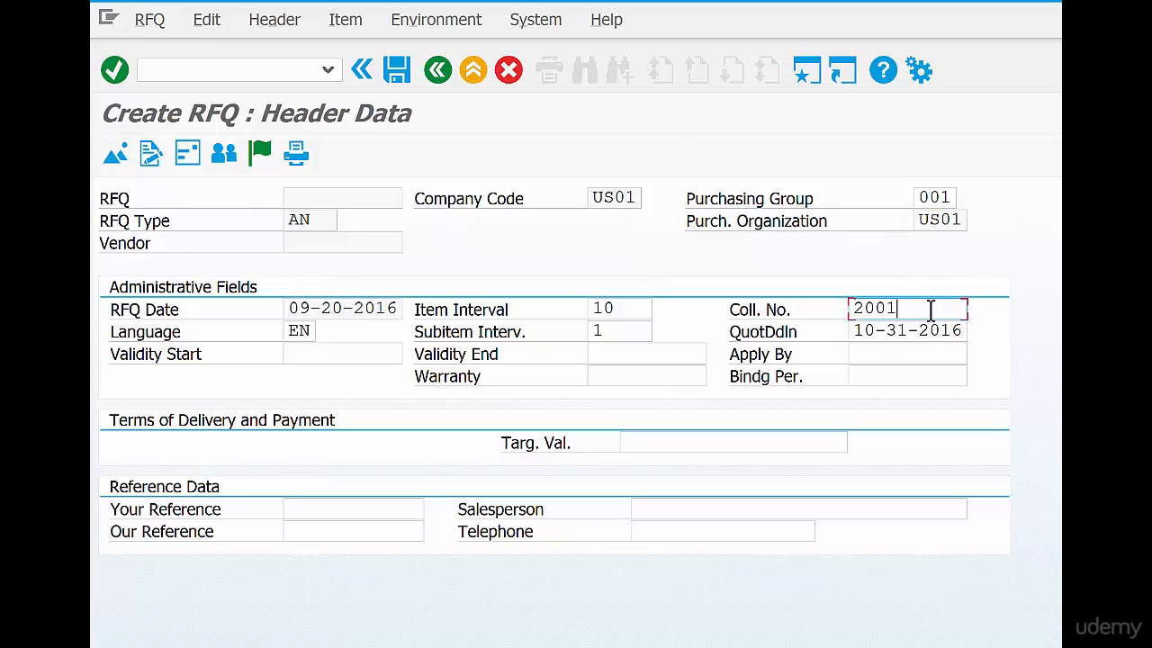
{"action": "key", "text": "Return"}
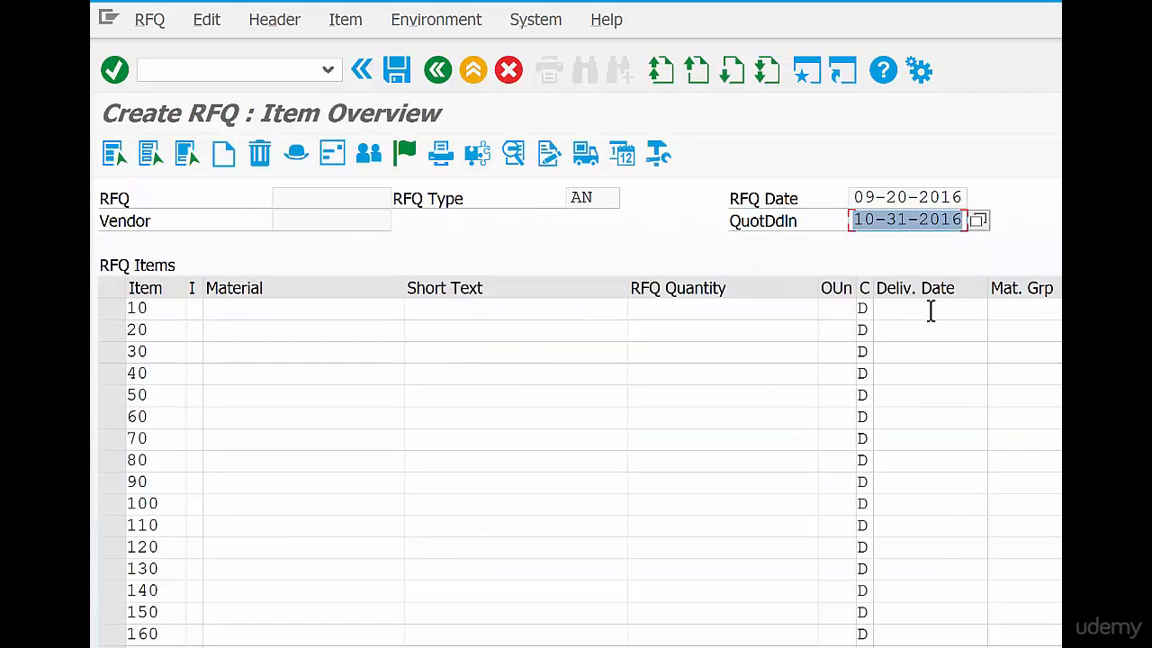
Enter material coffeebeans-01 with an RFQ quantity of 1000 as item 10
{"action": "left_click", "coordinate": [265, 326]}
{"action": "left_click", "coordinate": [265, 308]}
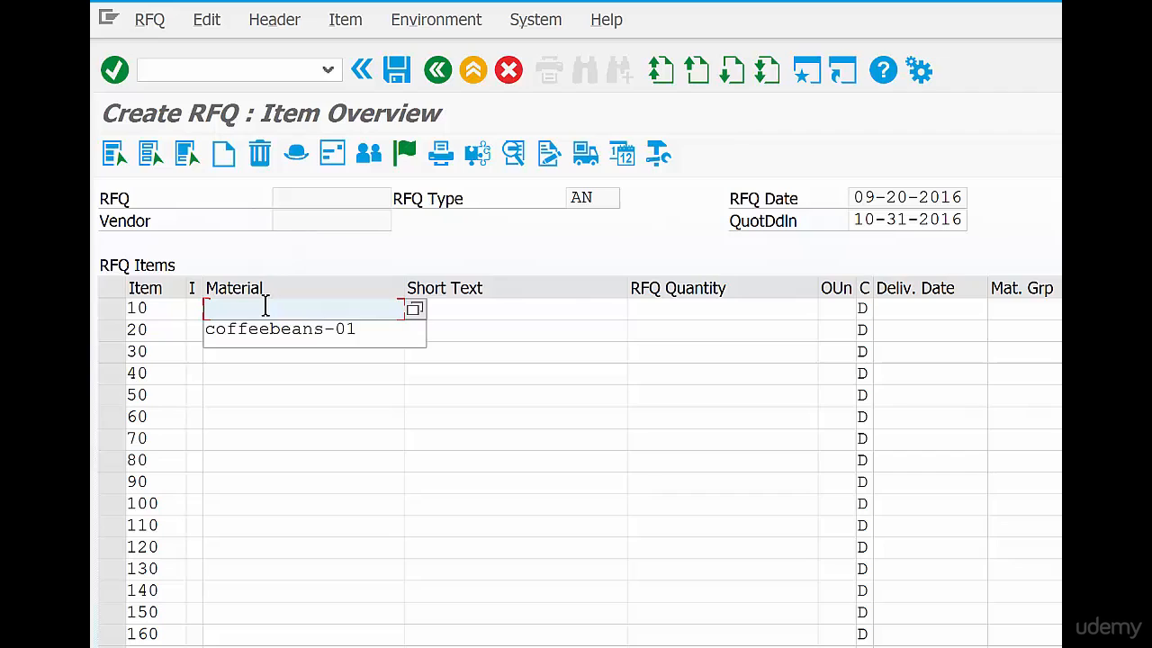
{"action": "key", "text": "Tab"}
{"action": "key", "text": "Tab"}
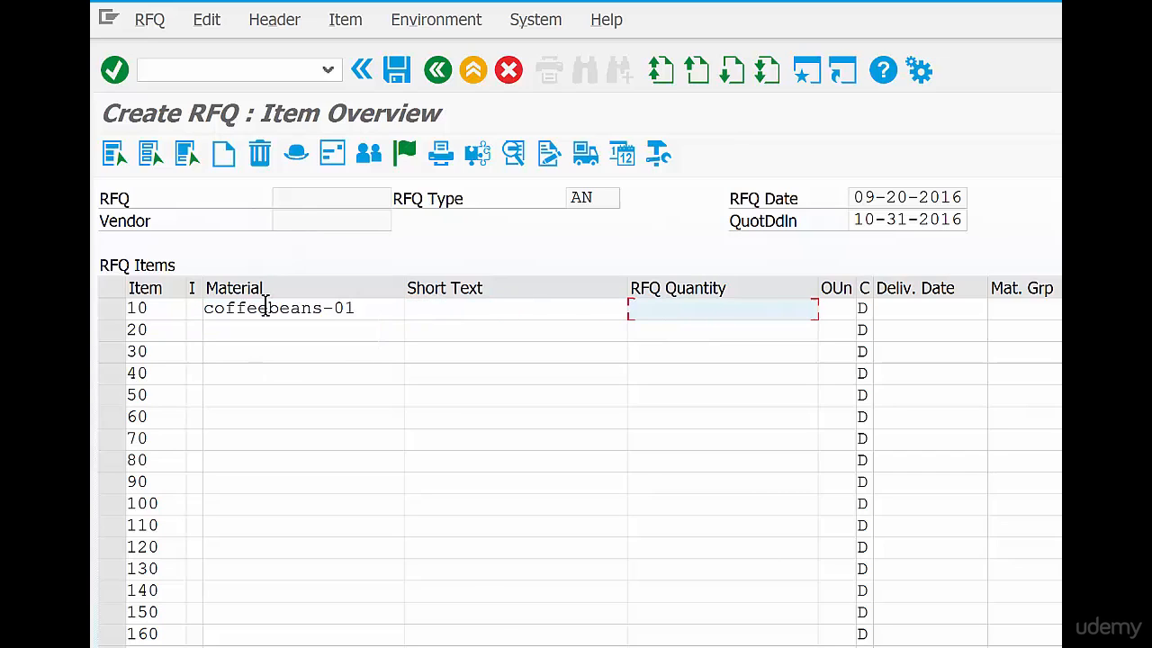
{"action": "type", "text": "1000"}
{"action": "key", "text": "Return"}
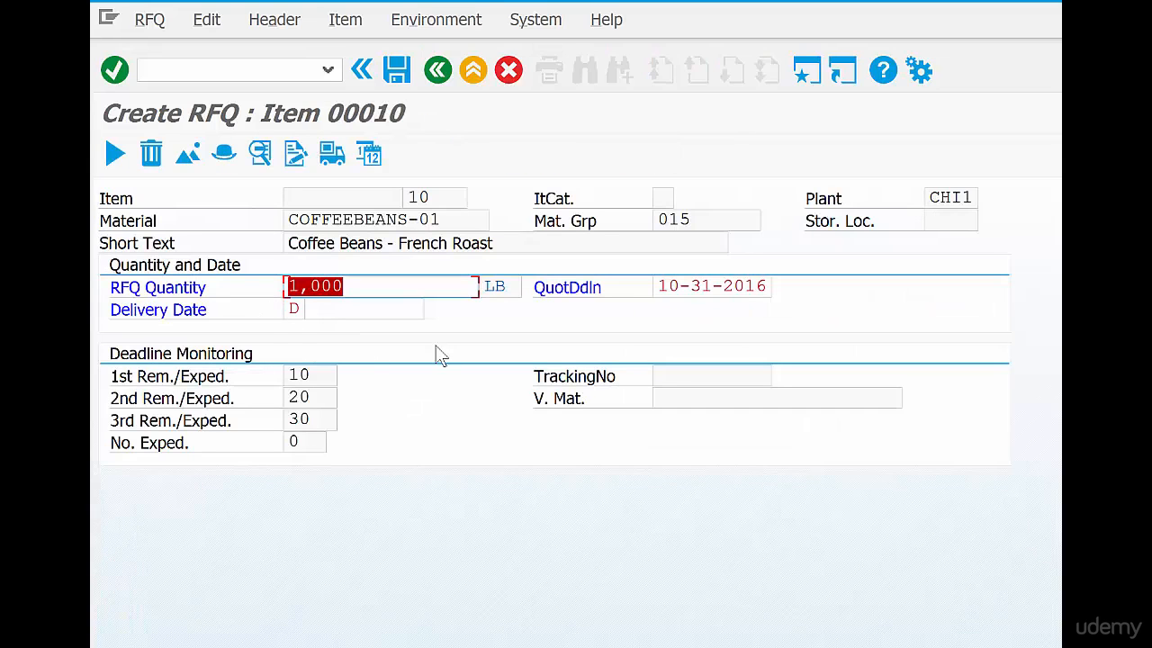
Set item 10's delivery date to 11-29-2016 and confirm the item details
{"action": "left_click", "coordinate": [402, 309]}
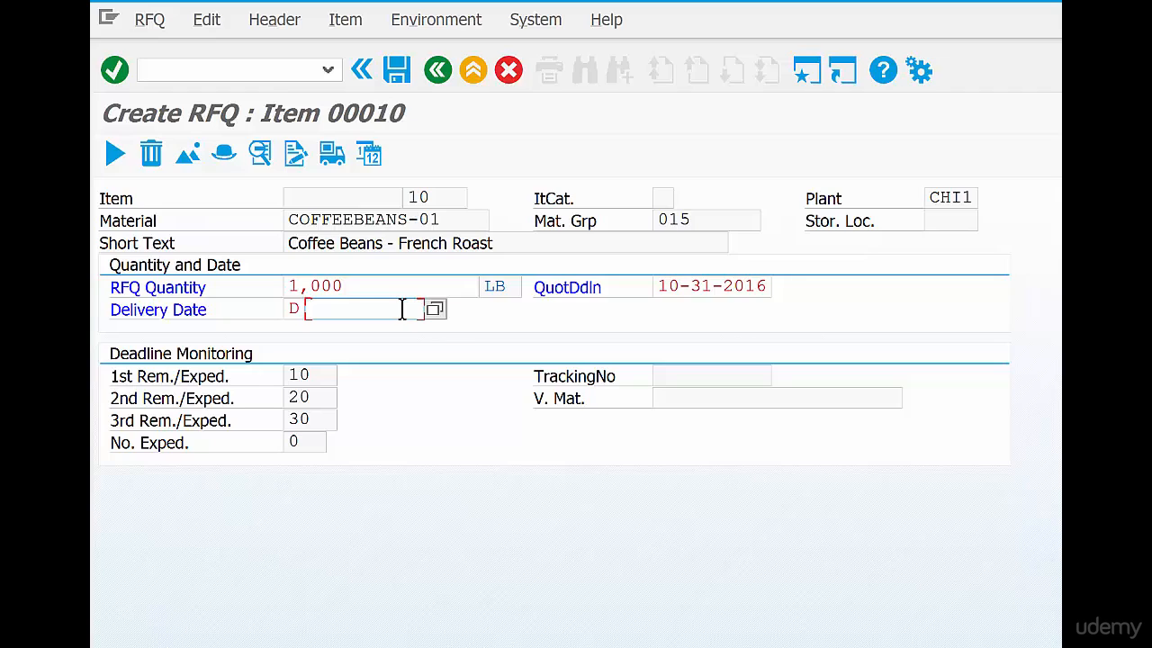
{"action": "key", "text": "BackSpace"}
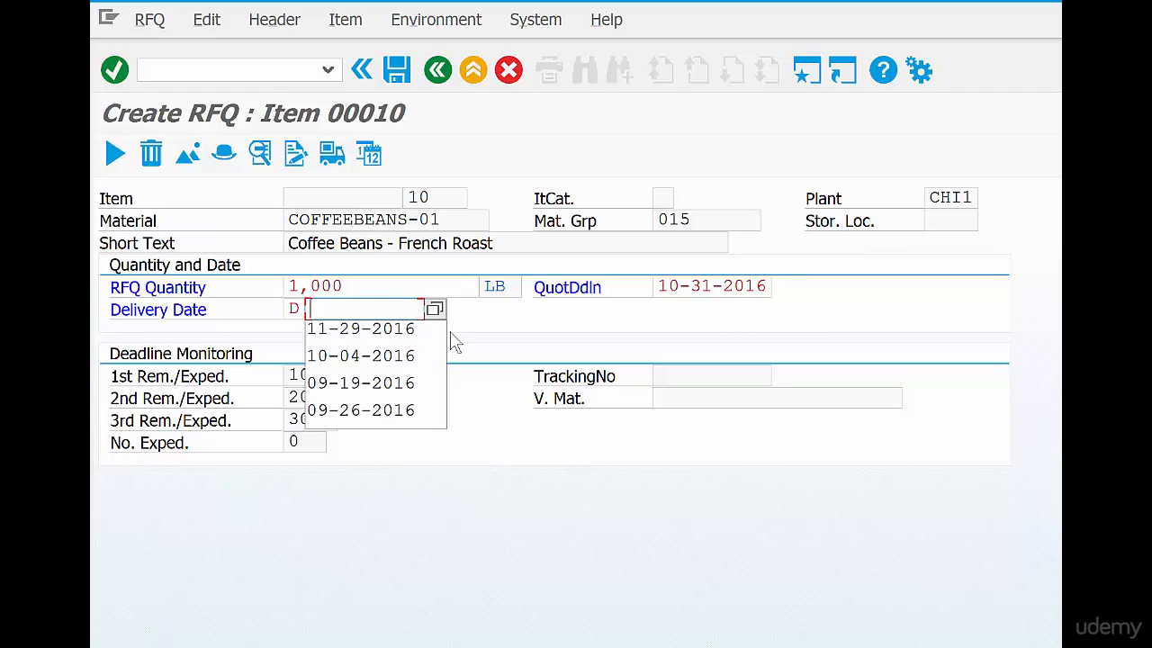
{"action": "key", "text": "Down"}
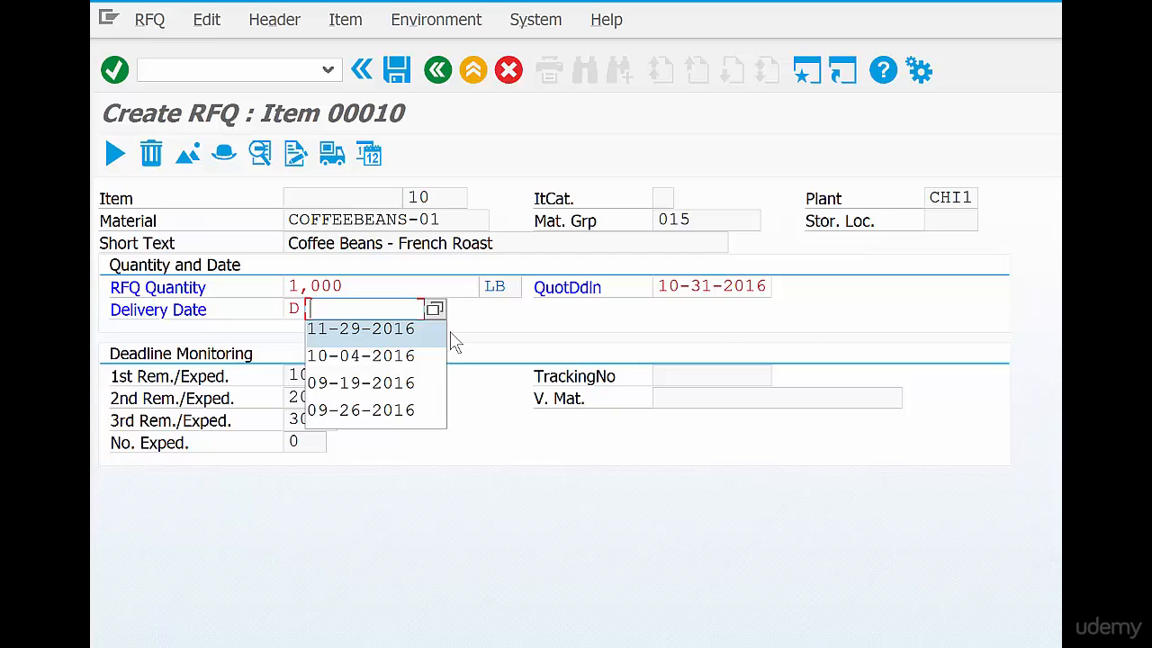
{"action": "key", "text": "Return"}
{"action": "key", "text": "Return"}
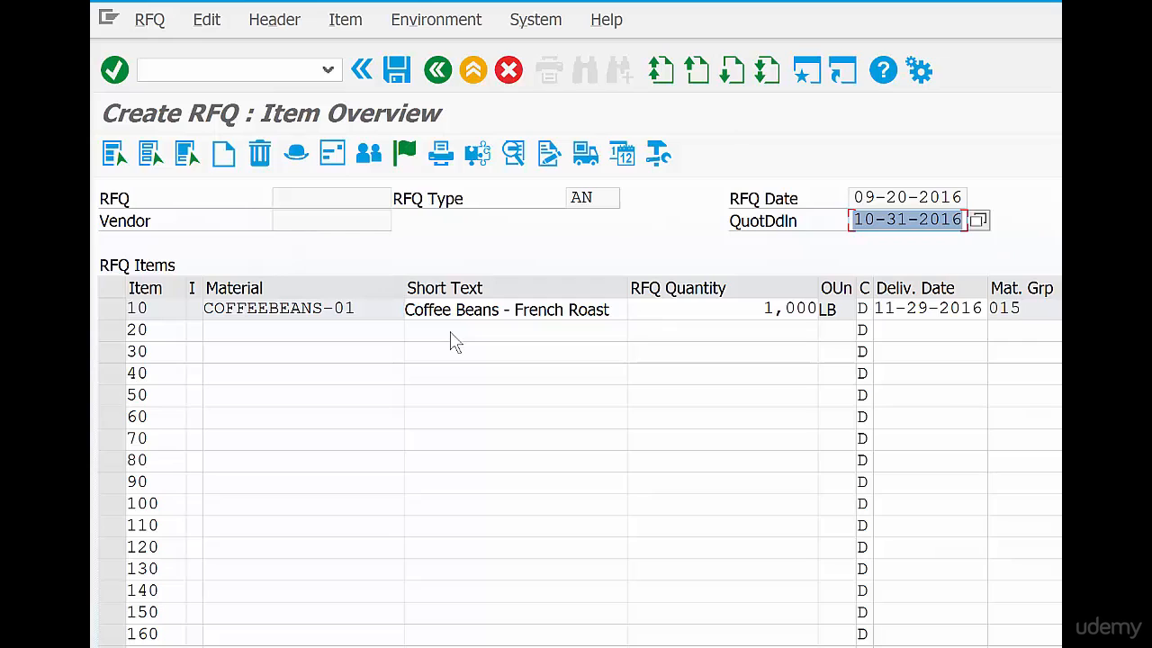
{"action": "left_click_drag", "start_coordinate": [372, 308], "coordinate": [200, 312]}
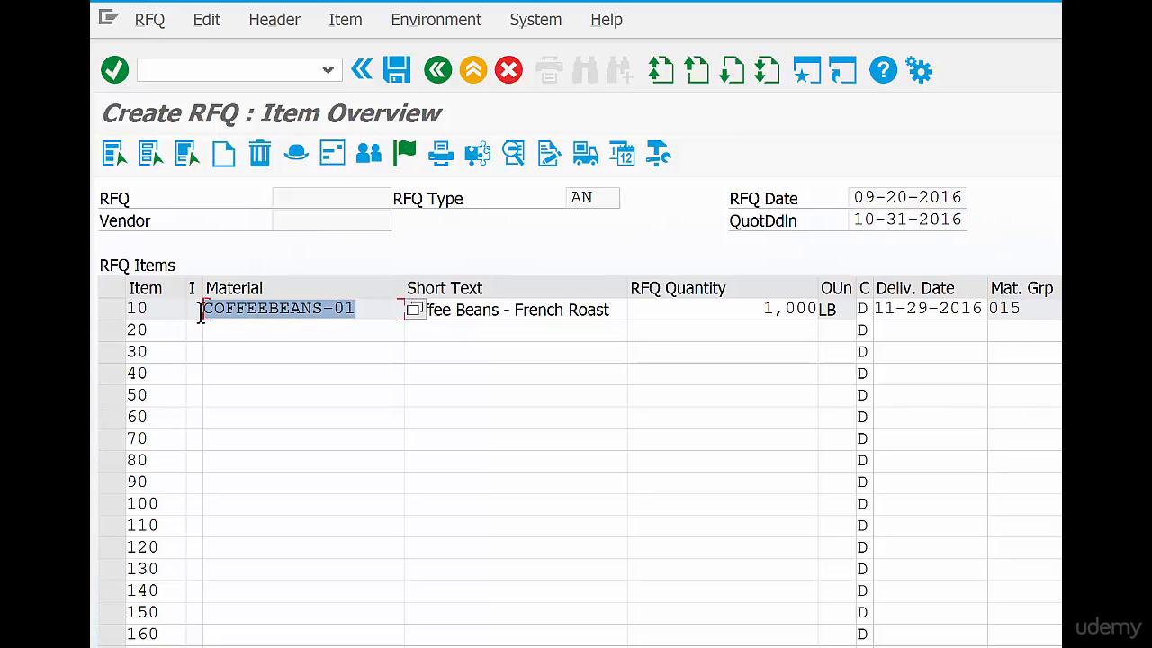
{"action": "left_click_drag", "start_coordinate": [762, 310], "coordinate": [825, 309]}
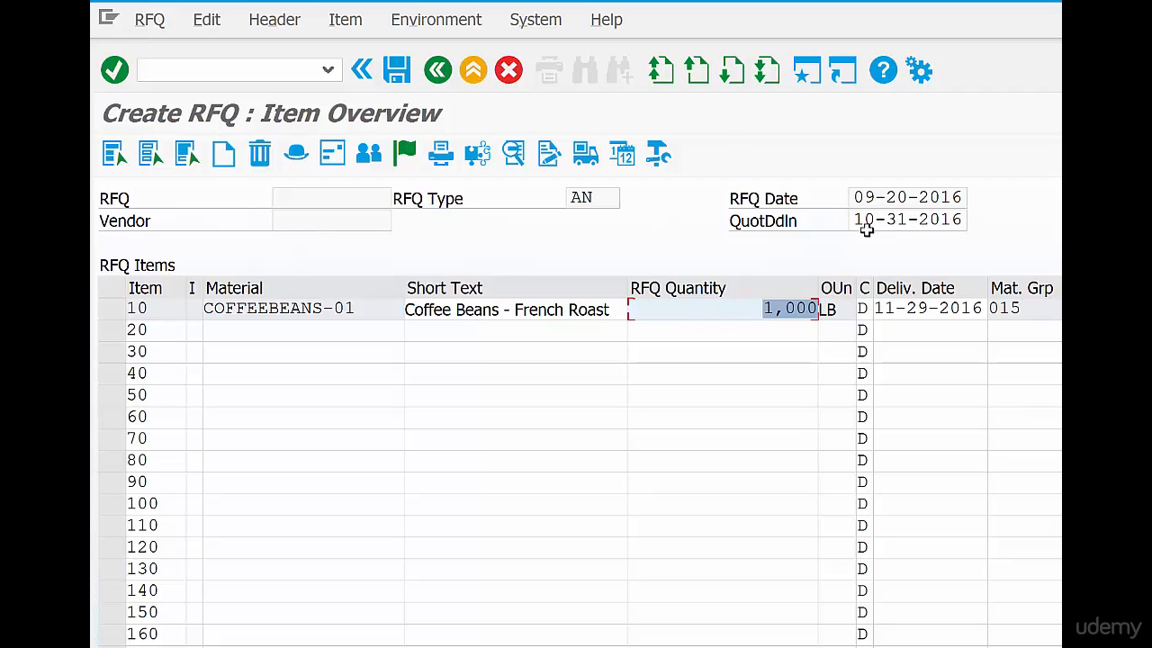
{"action": "left_click_drag", "start_coordinate": [852, 216], "coordinate": [978, 223]}
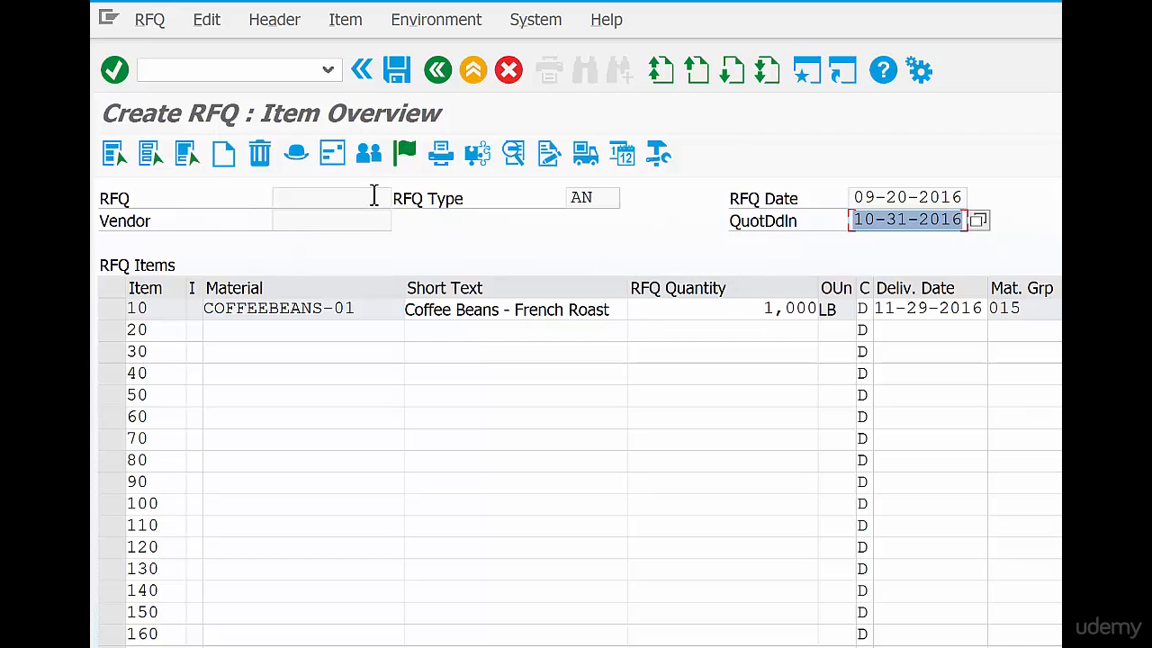
Assign vendor 4001 to the RFQ in the vendor address and save it
{"action": "left_click", "coordinate": [332, 153]}
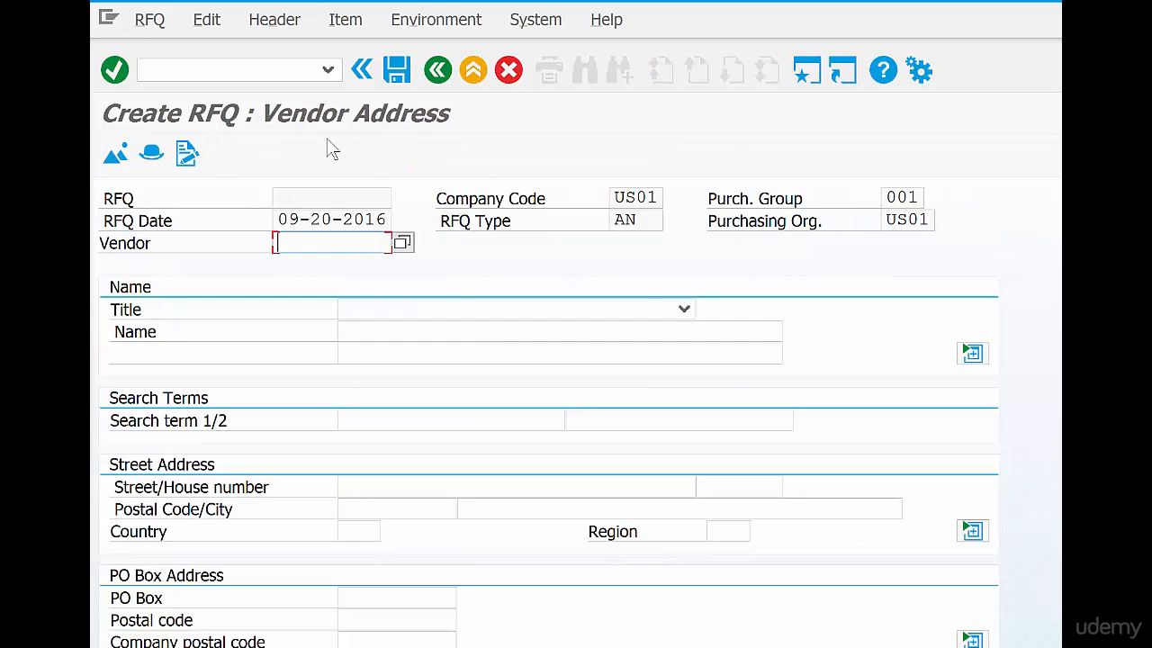
{"action": "type", "text": "4001"}
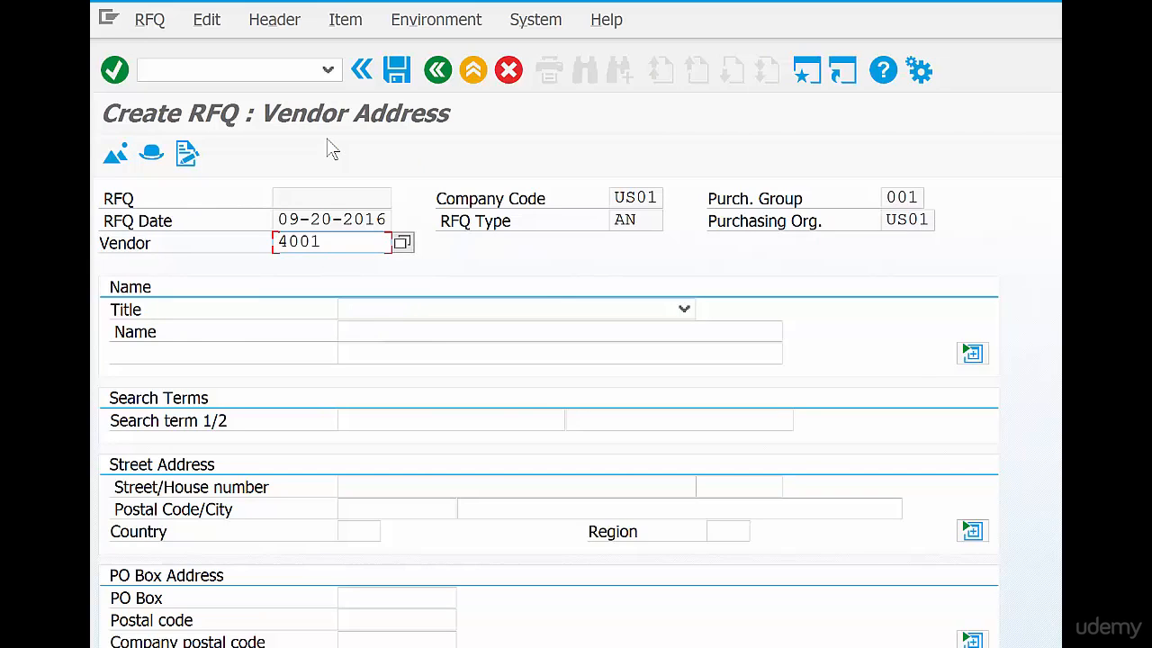
{"action": "key", "text": "Return"}
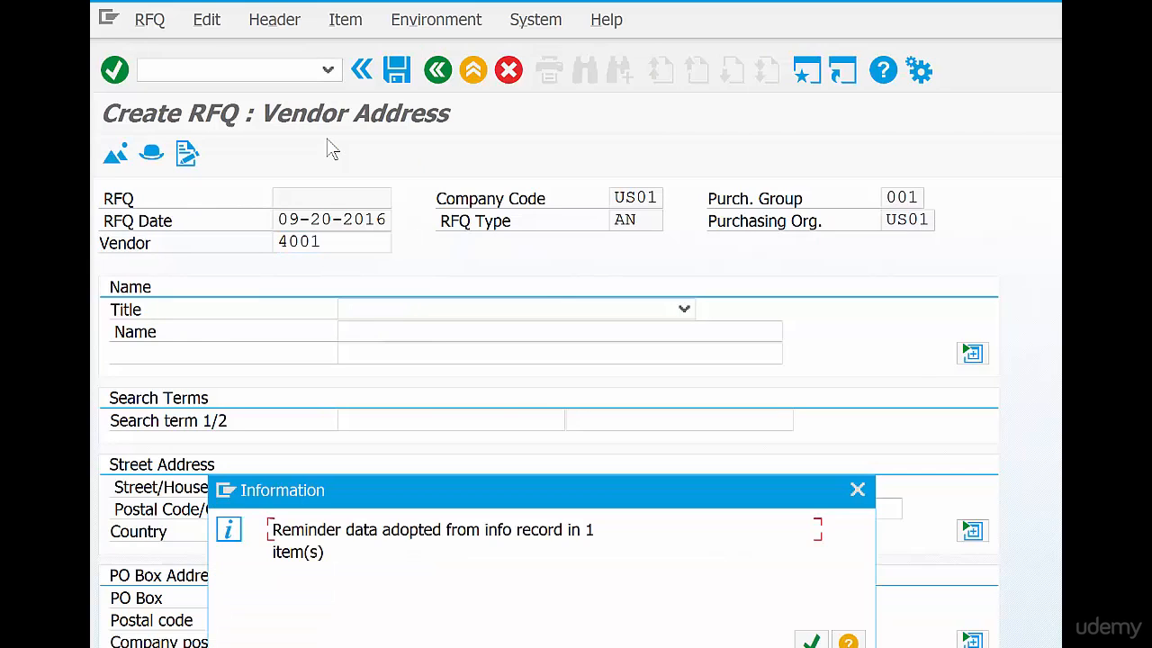
{"action": "key", "text": "Return"}
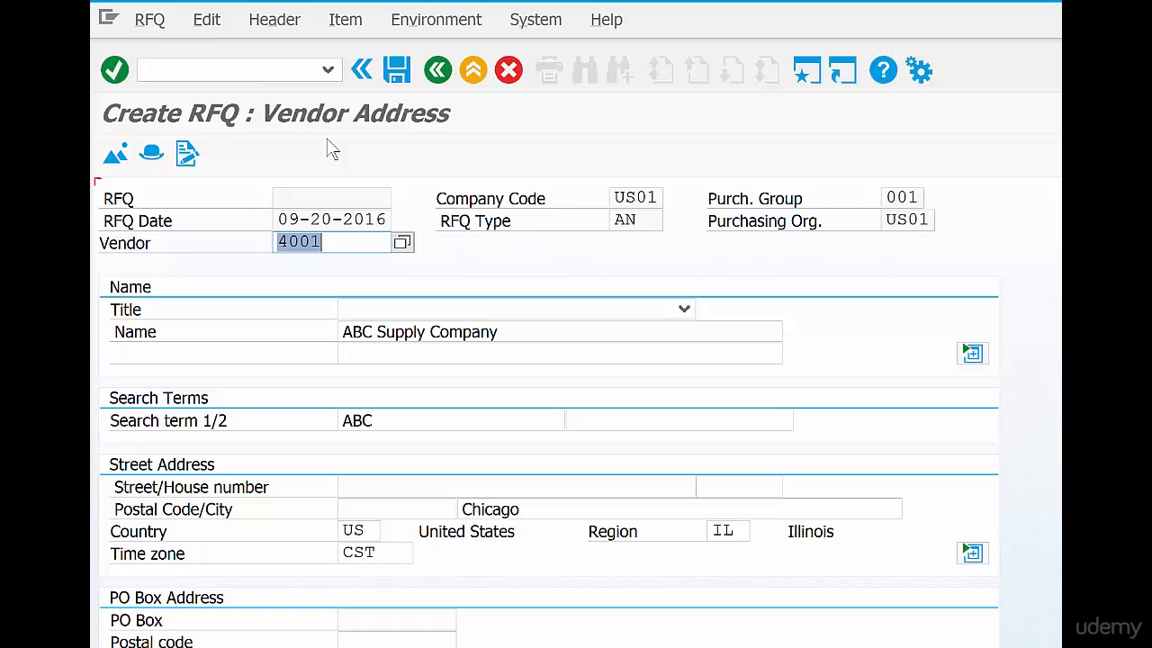
{"action": "left_click", "coordinate": [402, 73]}
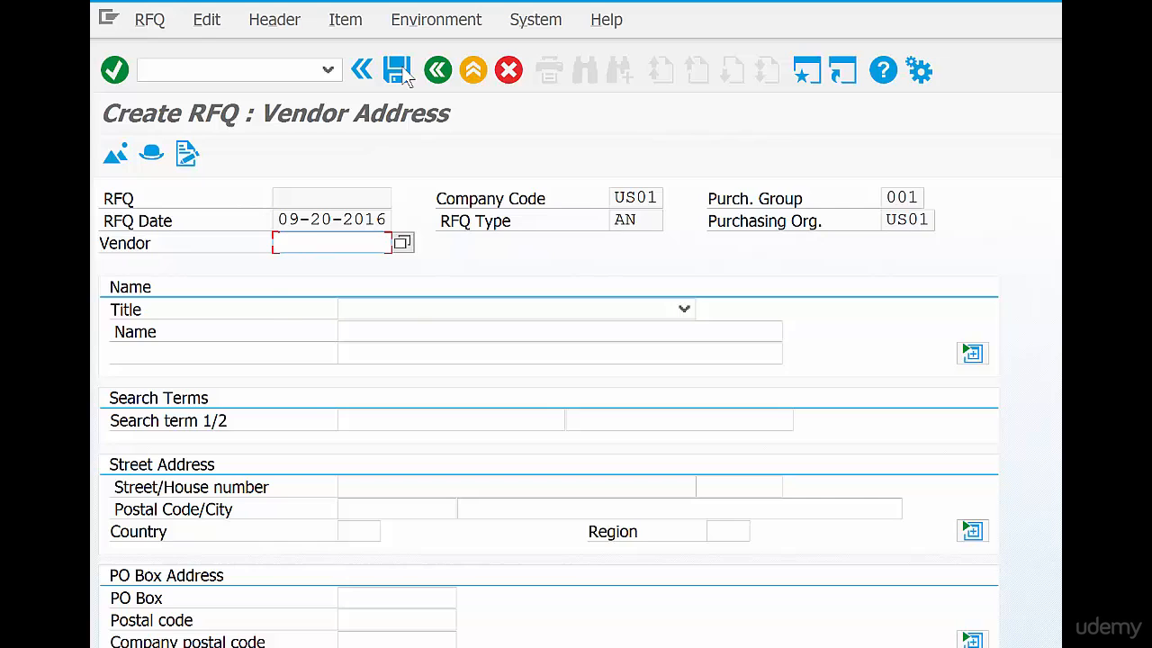
Enter vendor 4002 for a second RFQ with the same items and save it
{"action": "type", "text": "4002"}
{"action": "key", "text": "Return"}
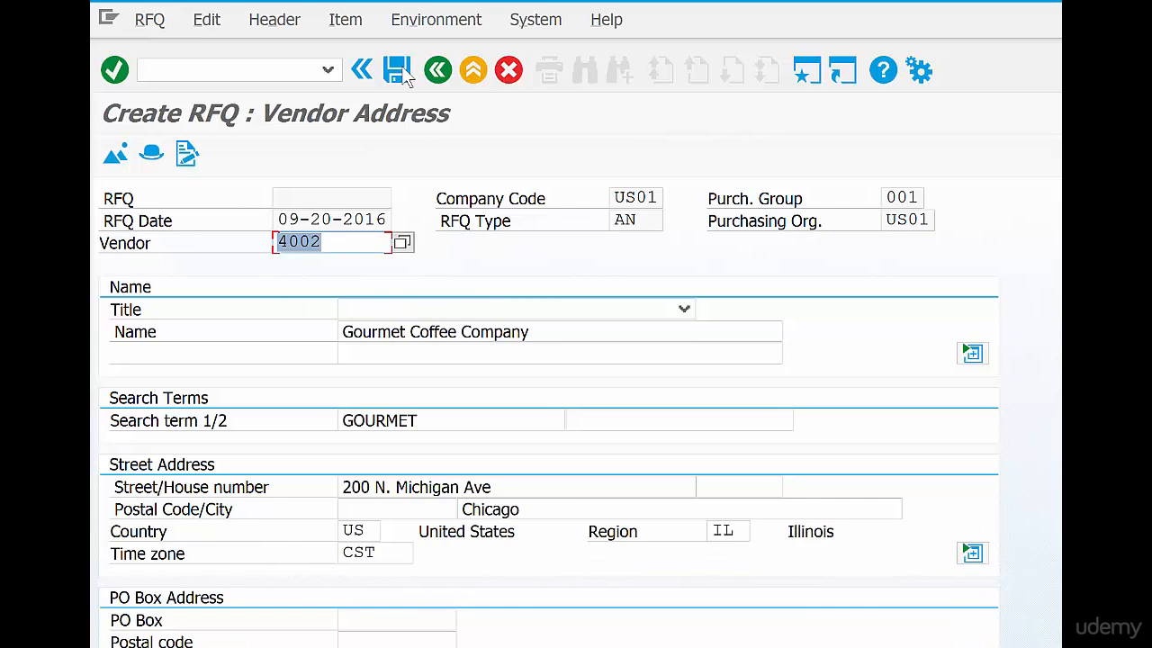
{"action": "left_click", "coordinate": [400, 72]}
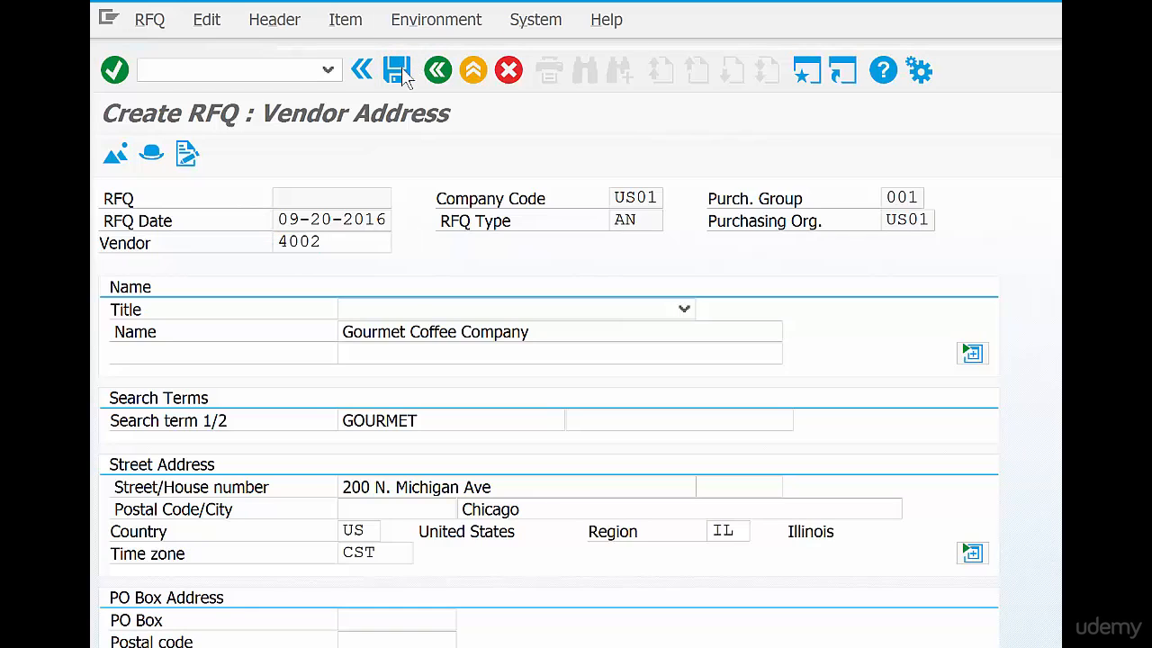
Enter vendor 4003 for a third RFQ with the same items and save it
{"action": "type", "text": "4003"}
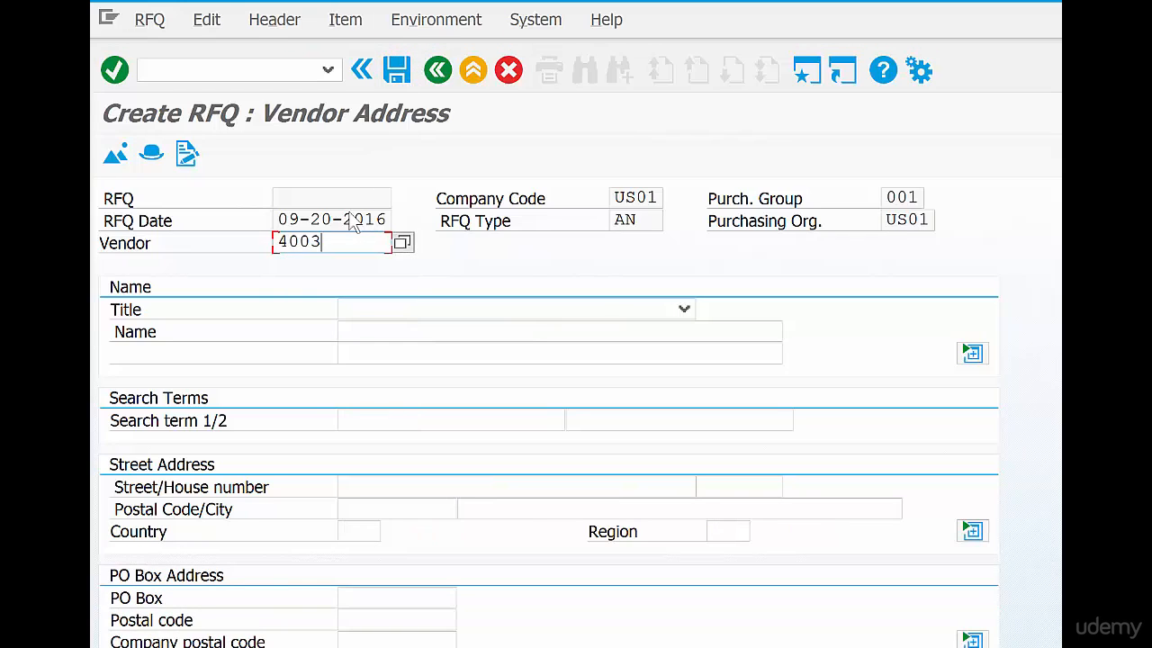
{"action": "key", "text": "Return"}
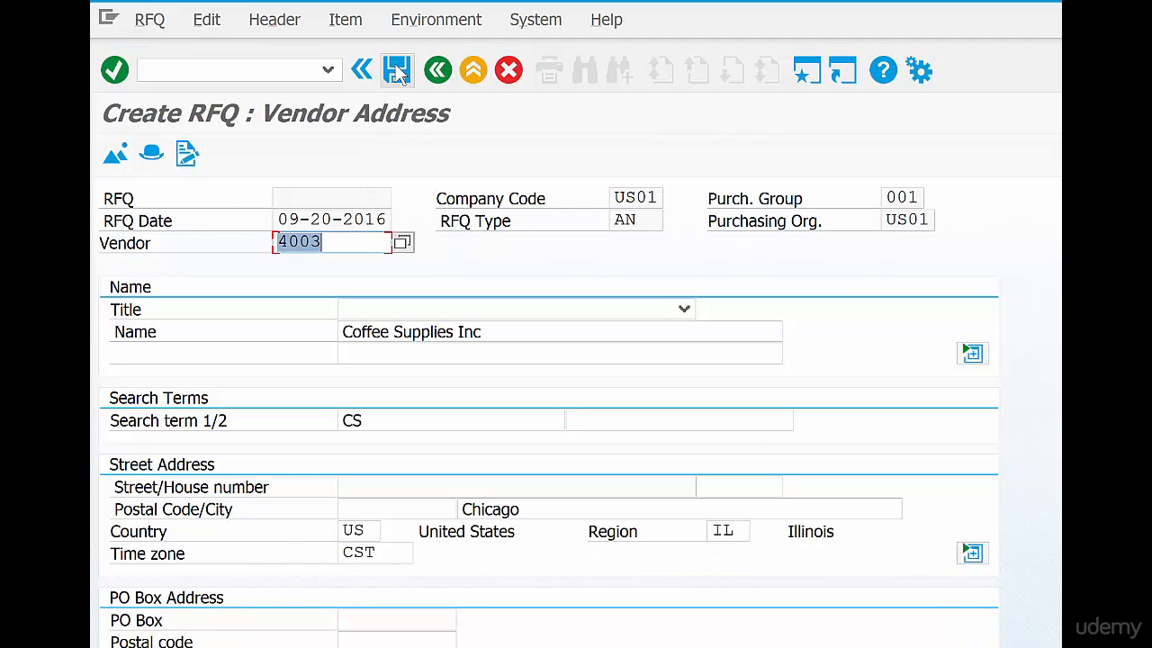
{"action": "left_click", "coordinate": [397, 71]}
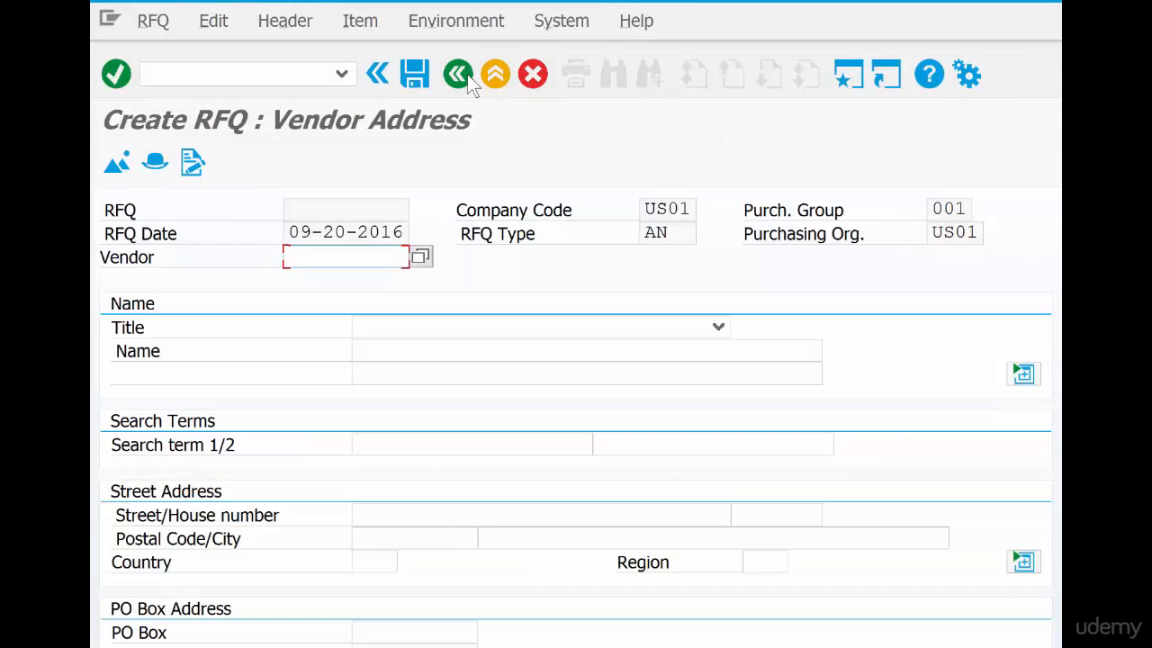
Exit RFQ creation to SAP Easy Access and collapse the Request for Quotation folder
{"action": "left_click", "coordinate": [494, 76]}
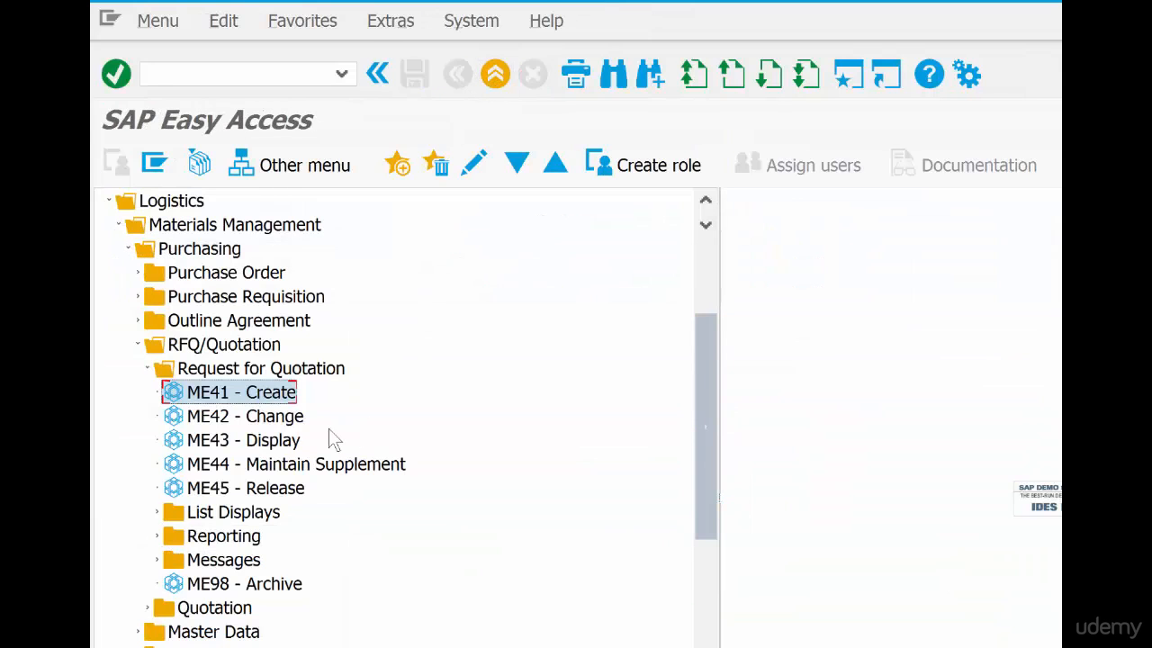
{"action": "double_click", "coordinate": [288, 369]}
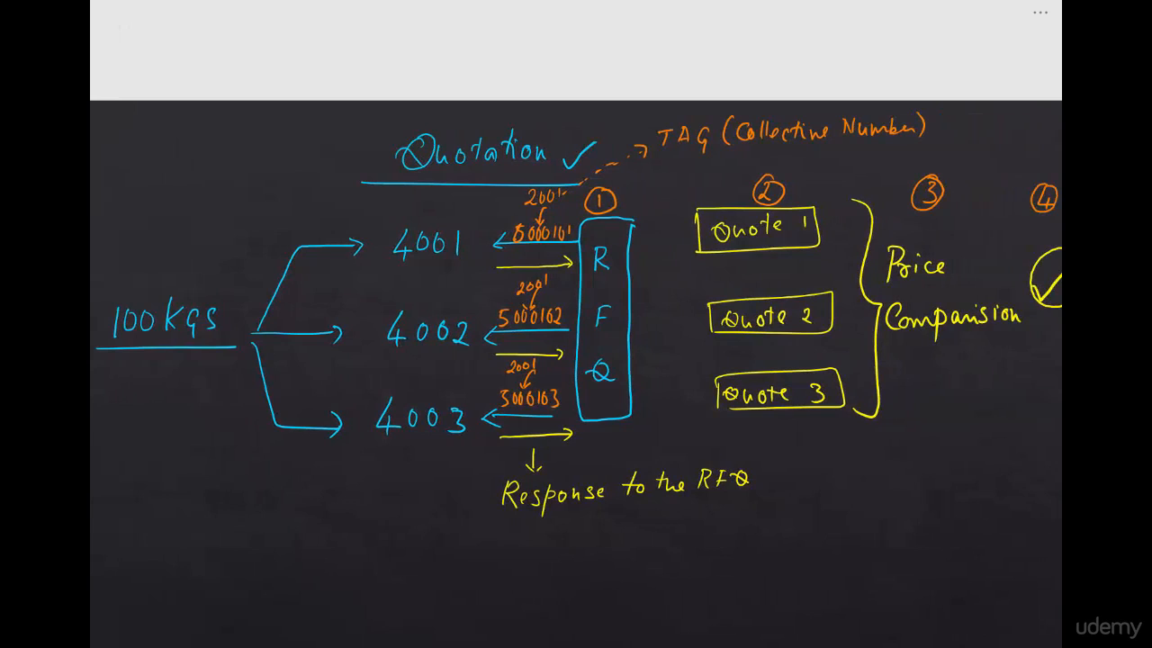
Draw green check marks beside stages 1 and 2 of the quotation process sketch, and switch back to SAP
{"action": "left_click_drag", "start_coordinate": [625, 195], "coordinate": [657, 183]}
{"action": "mouse_move", "coordinate": [802, 186]}
{"action": "left_mouse_down"}
{"action": "mouse_move", "coordinate": [809, 194]}
{"action": "mouse_move", "coordinate": [829, 178]}
{"action": "left_mouse_up"}
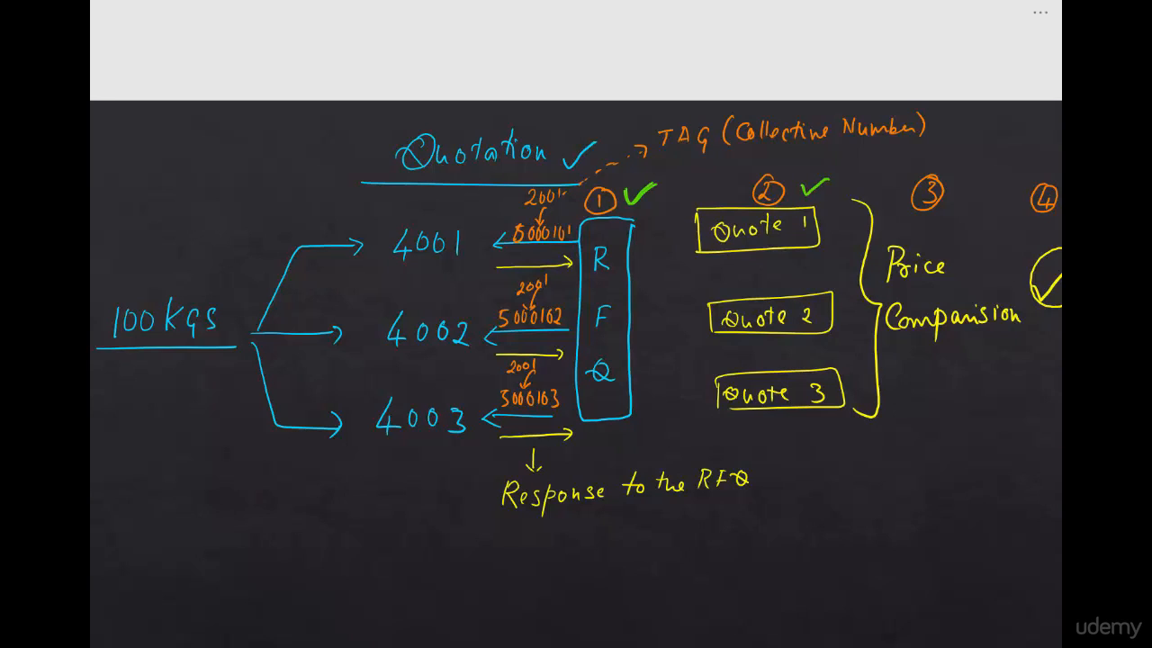
{"action": "key", "text": "alt+Tab"}
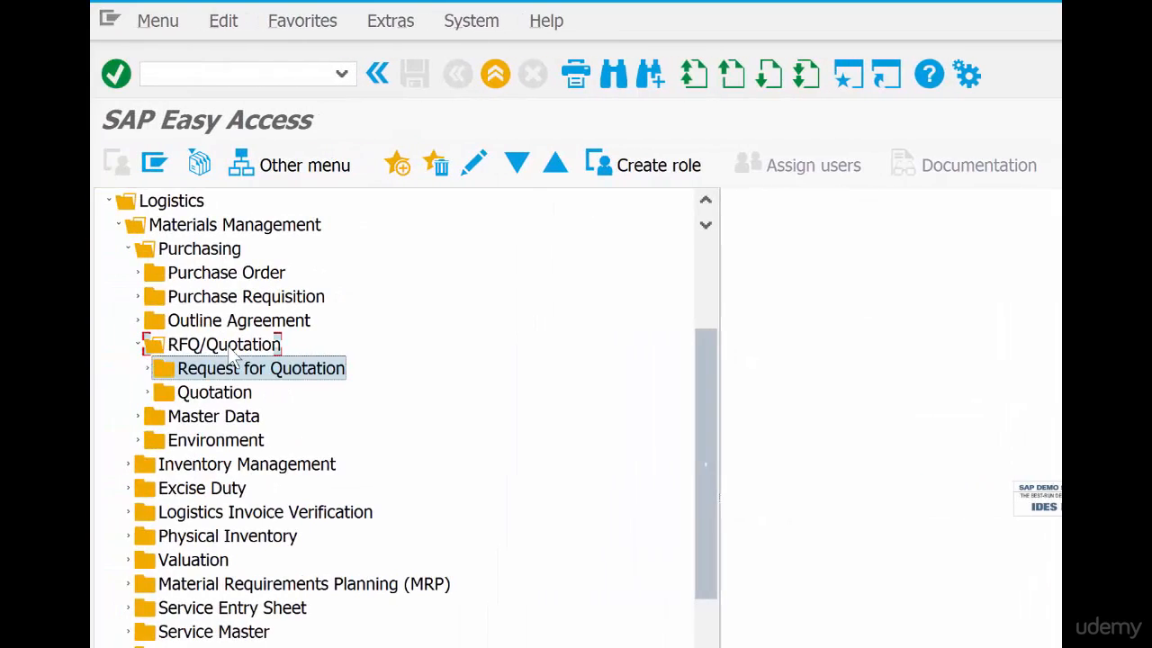
Expand the Quotation folder under RFQ/Quotation and open ME47 - Maintain
{"action": "left_click", "coordinate": [232, 348]}
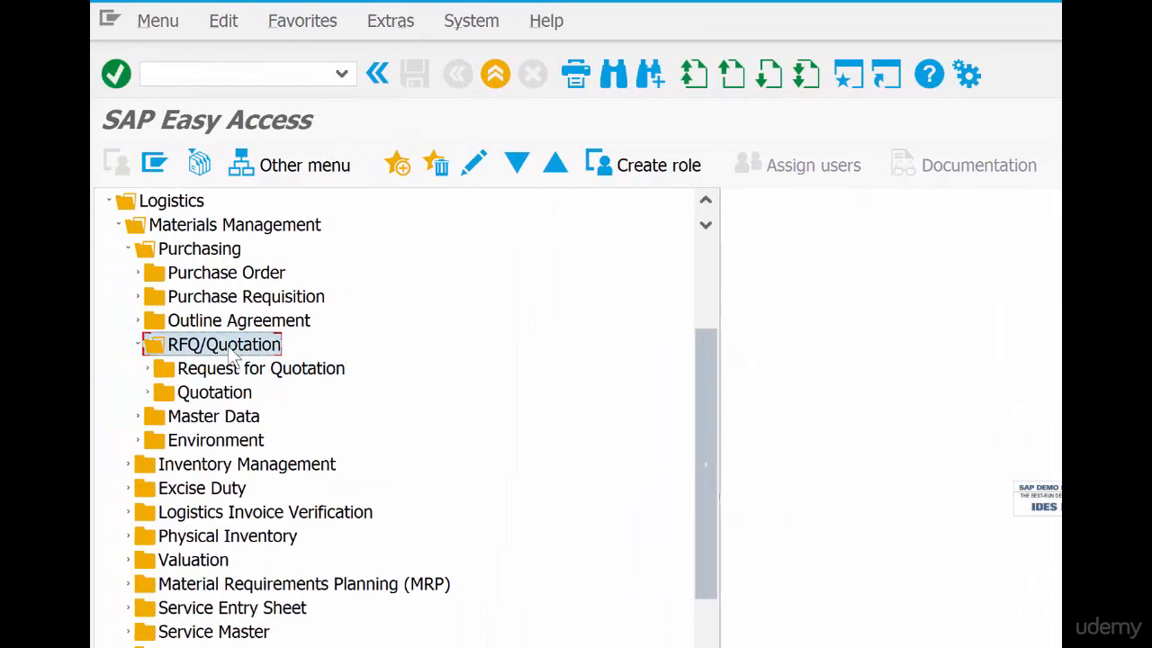
{"action": "double_click", "coordinate": [223, 396]}
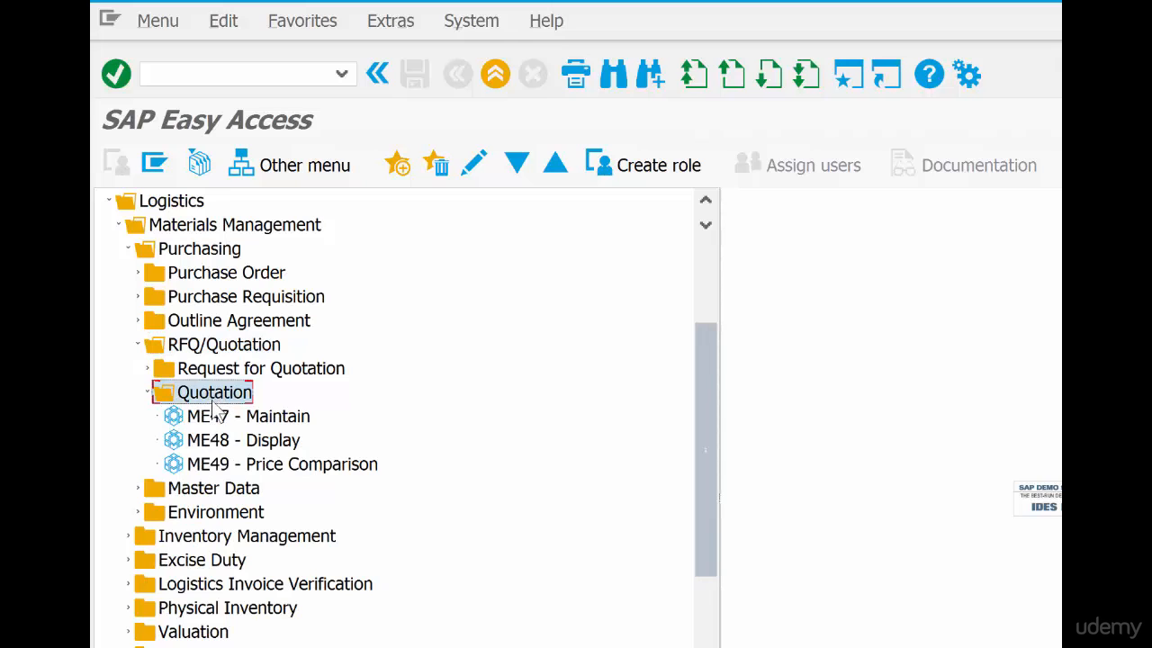
{"action": "double_click", "coordinate": [284, 416]}
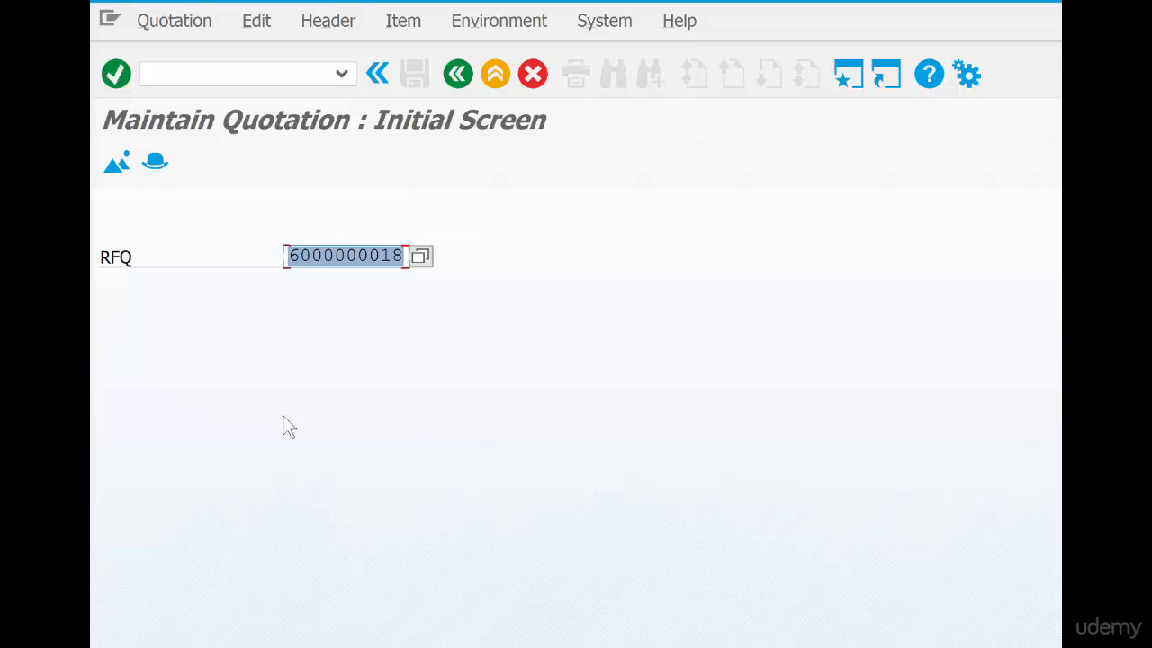
{"action": "left_click", "coordinate": [421, 254]}
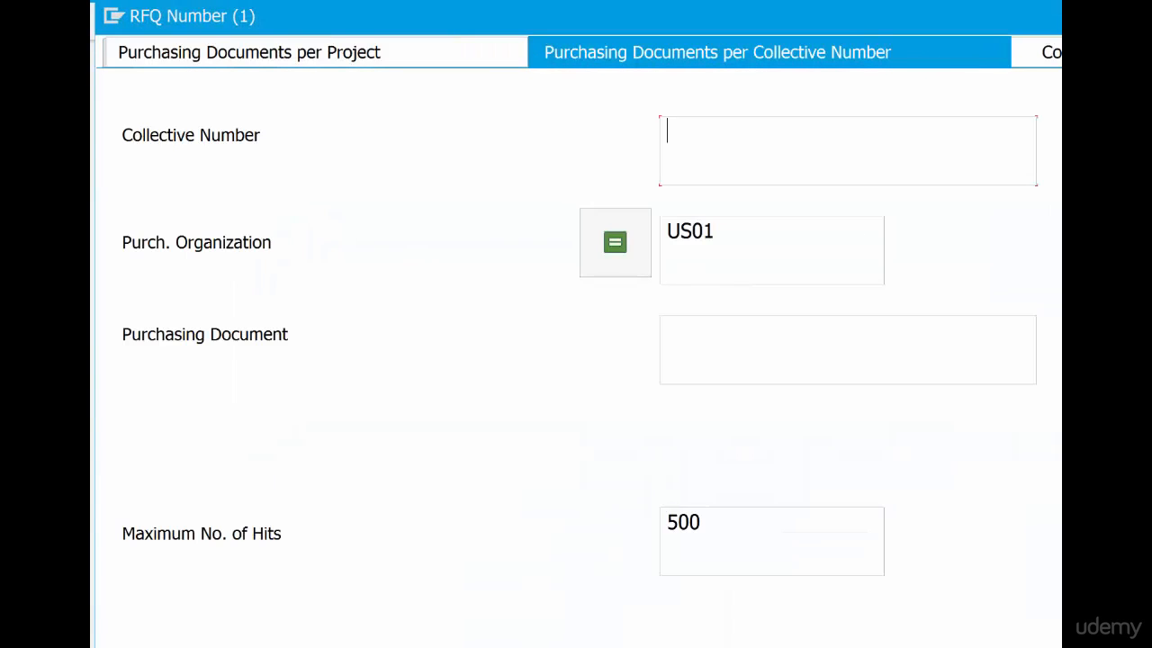
{"action": "left_click", "coordinate": [1060, 53]}
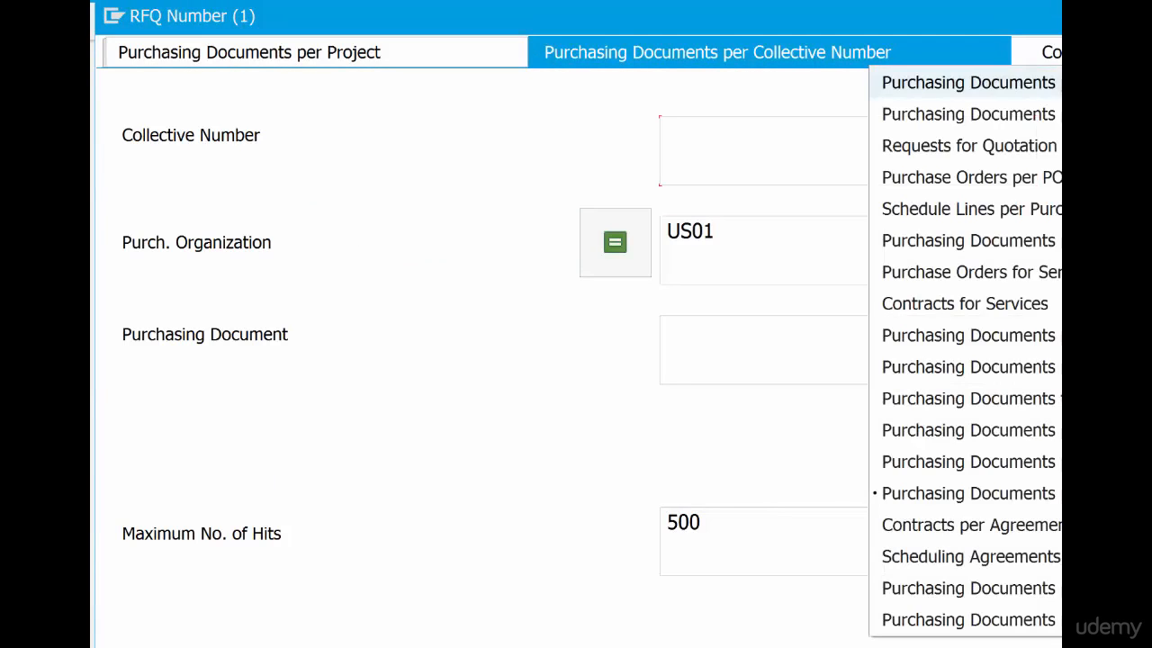
{"action": "key", "text": "Escape"}
{"action": "key", "text": "Escape"}
Open the RFQ number search help and choose the search Purchasing Documents per Collective Number
{"action": "left_click", "coordinate": [419, 260]}
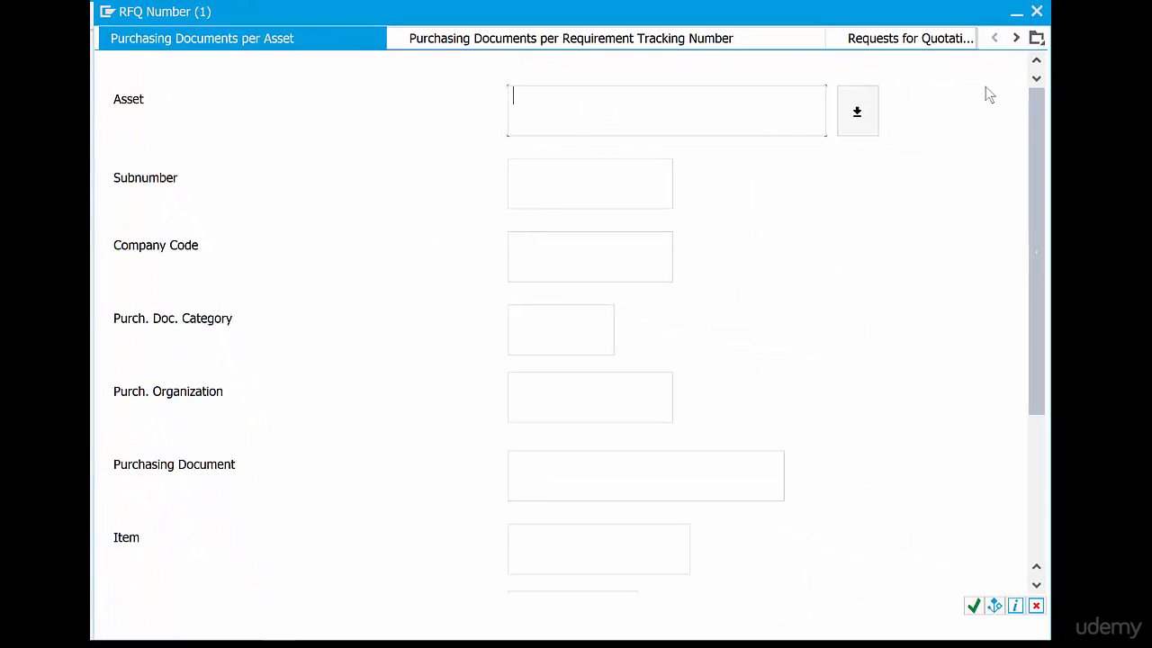
{"action": "left_click", "coordinate": [1036, 42]}
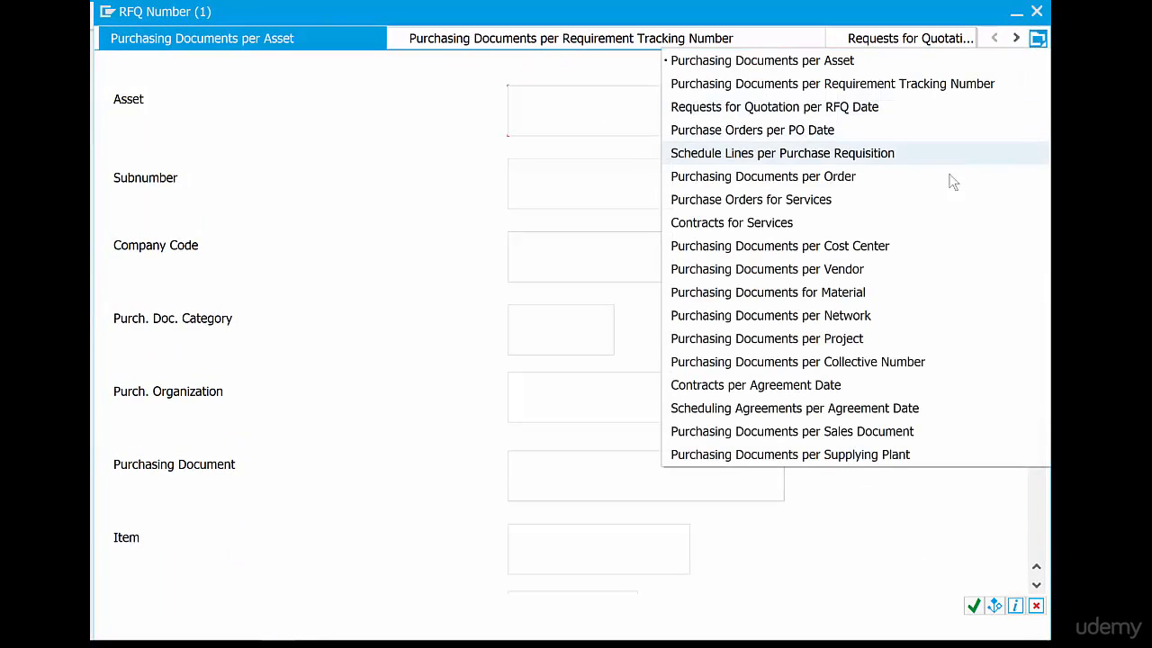
{"action": "left_click", "coordinate": [981, 368]}
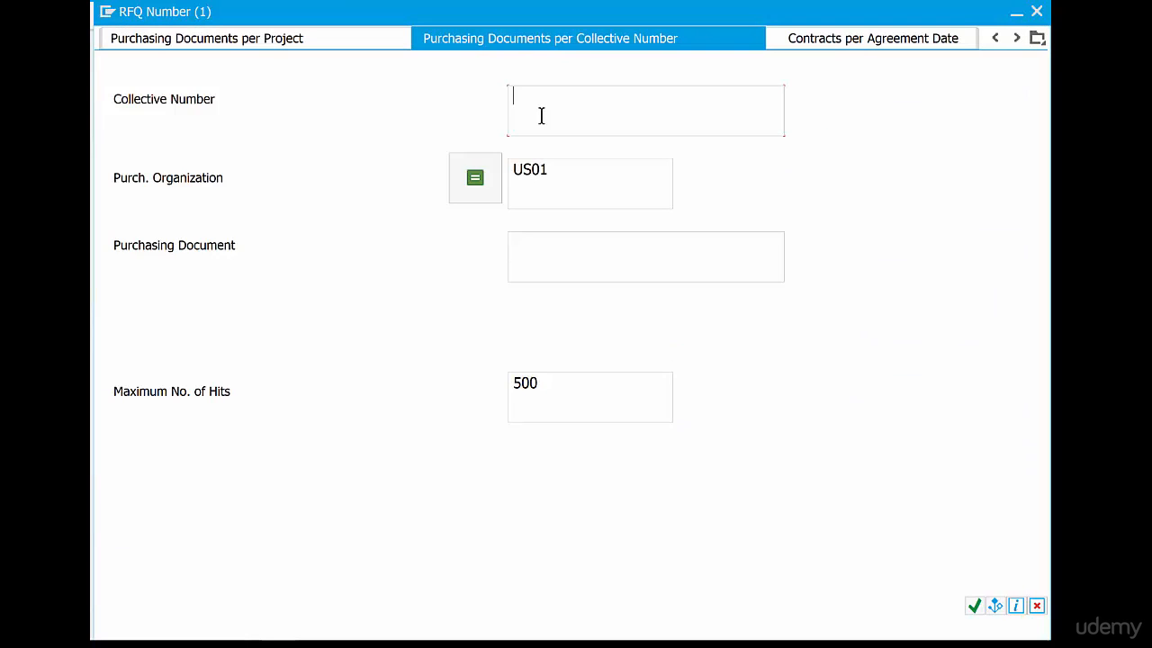
{"action": "type", "text": "2001"}
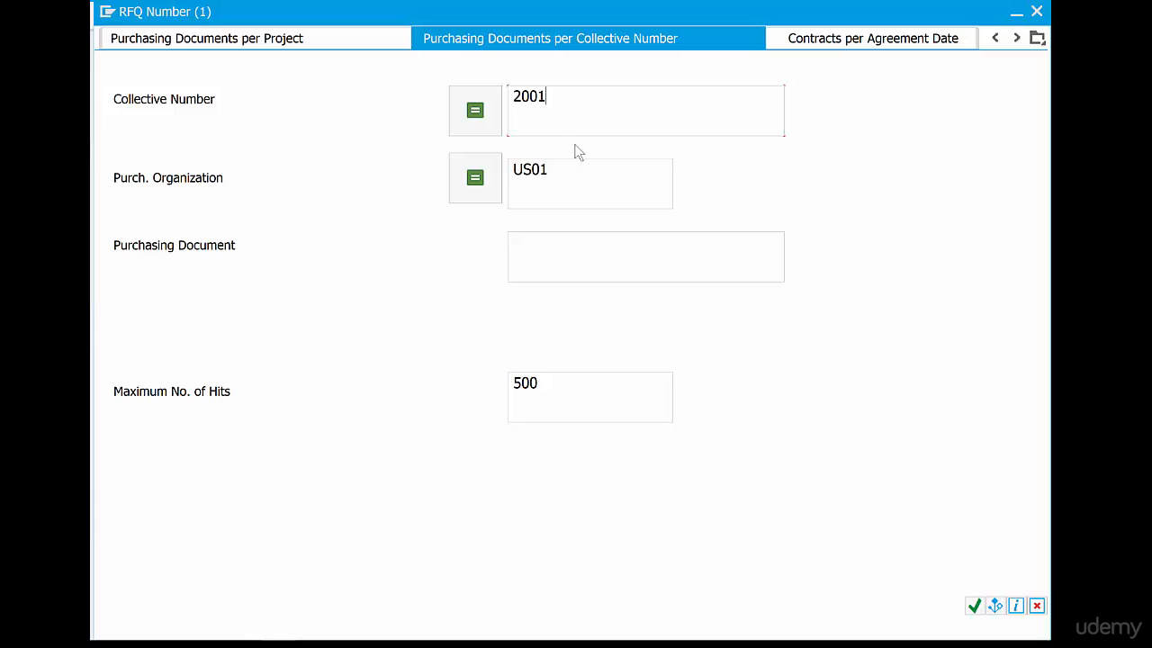
{"action": "left_click", "coordinate": [974, 605]}
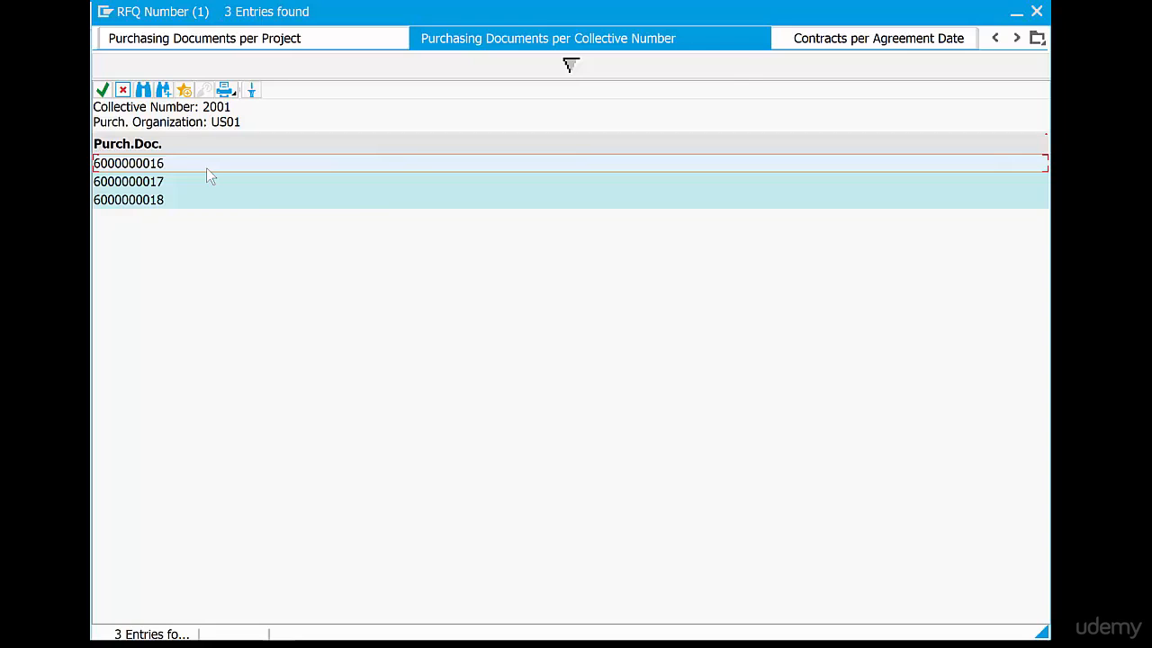
{"action": "double_click", "coordinate": [206, 168]}
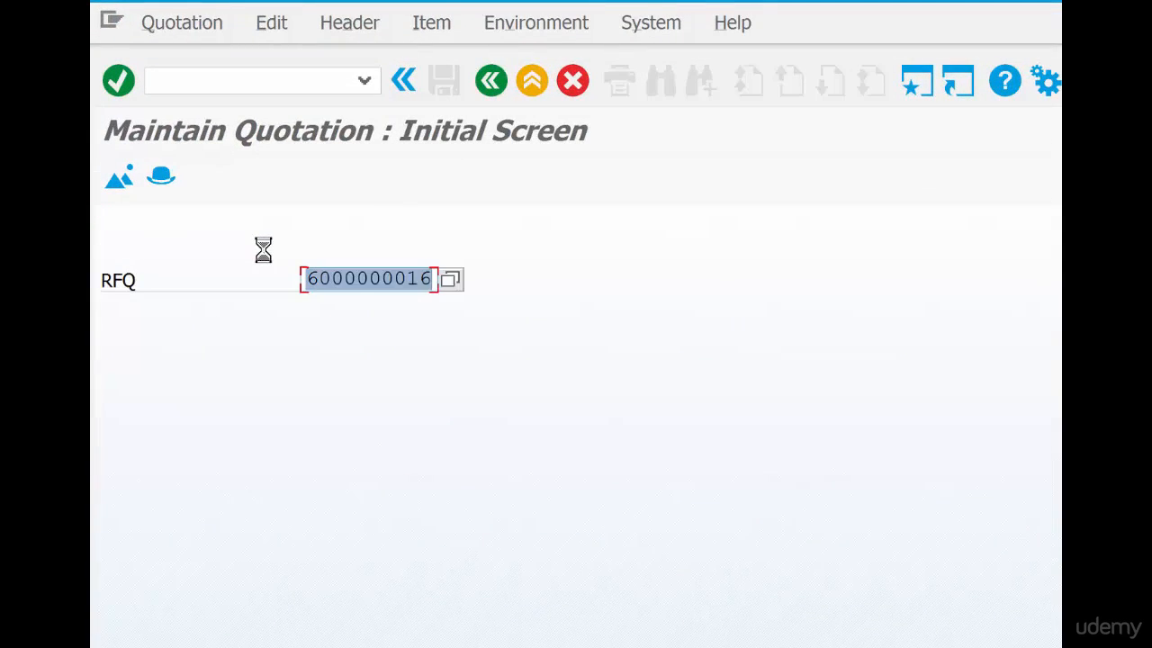
{"action": "key", "text": "Return"}
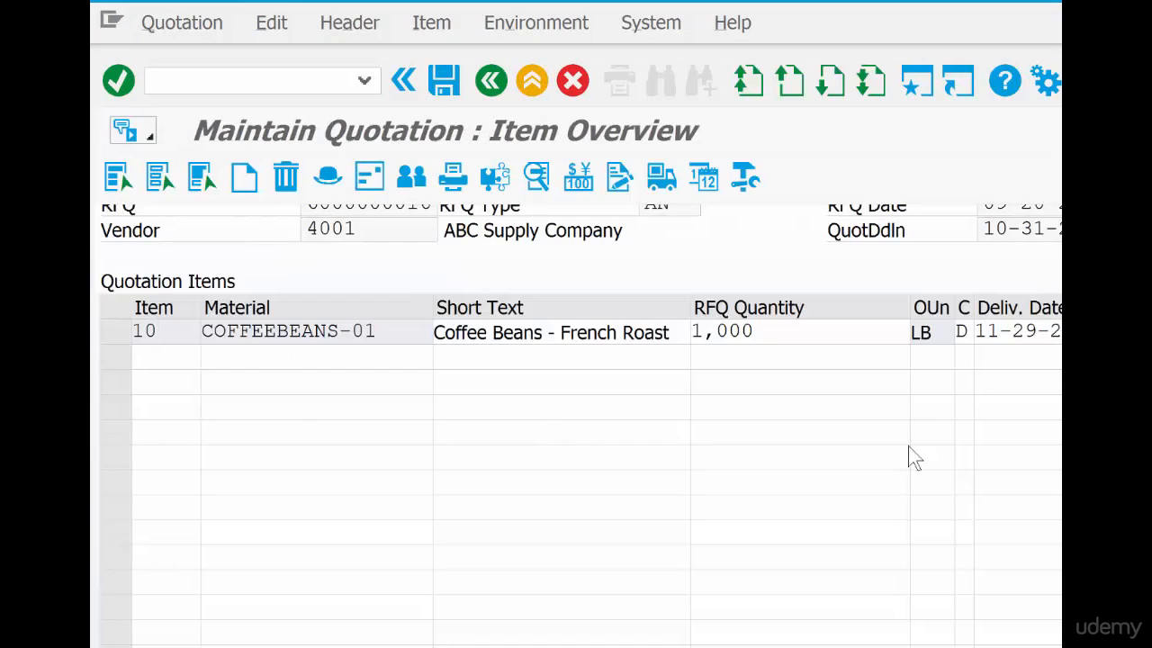
Set the net price of vendor 4001's coffee beans item to 9.75 and save the quotation
{"action": "double_click", "coordinate": [411, 225]}
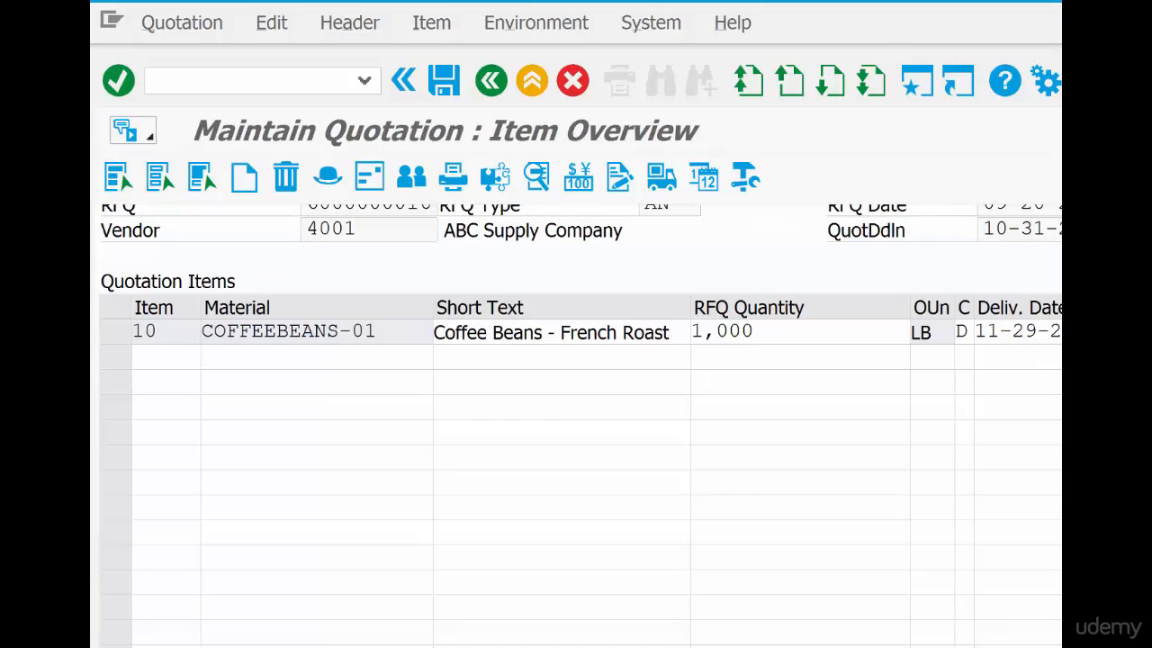
{"action": "type", "text": "9.75"}
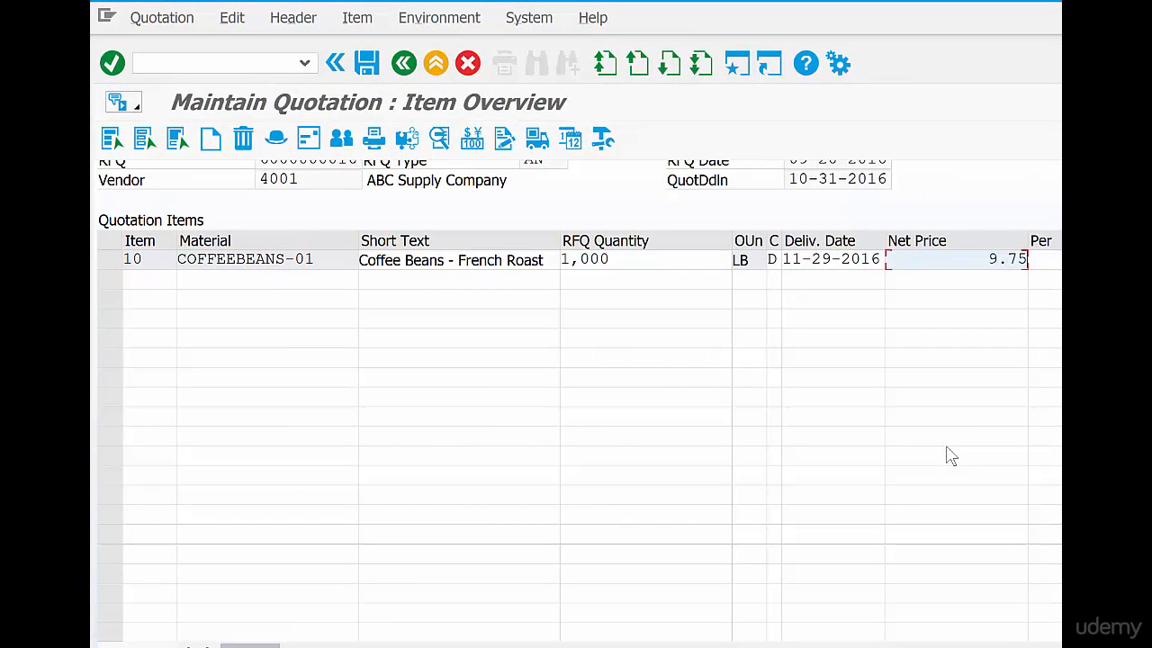
{"action": "key", "text": "Return"}
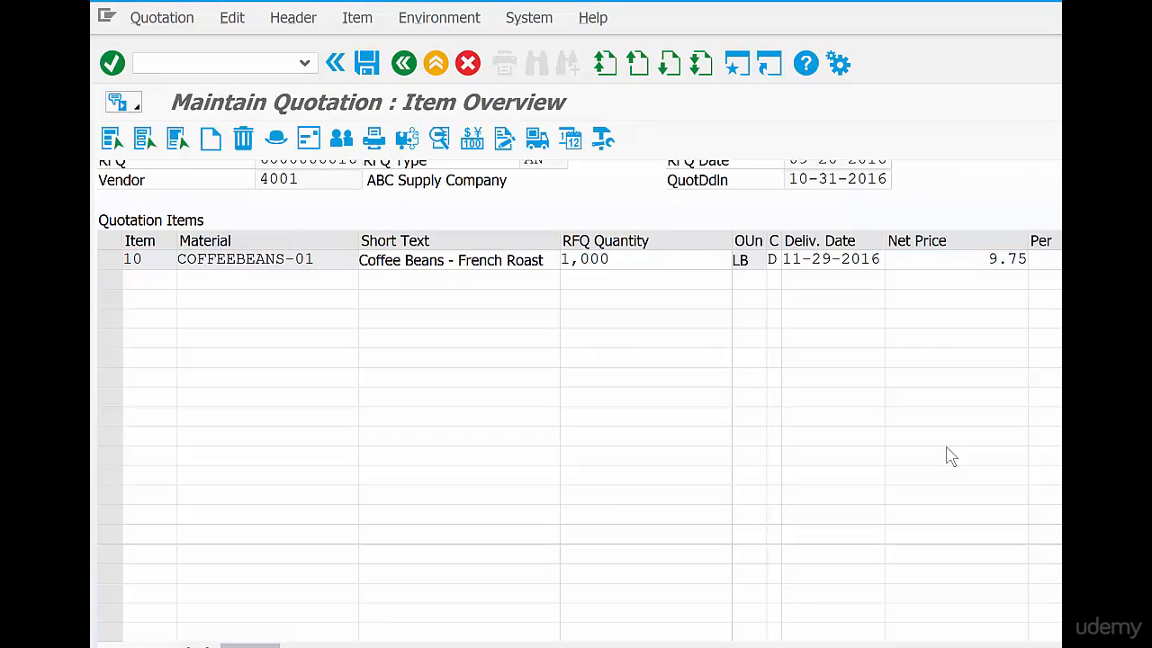
{"action": "left_click", "coordinate": [370, 71]}
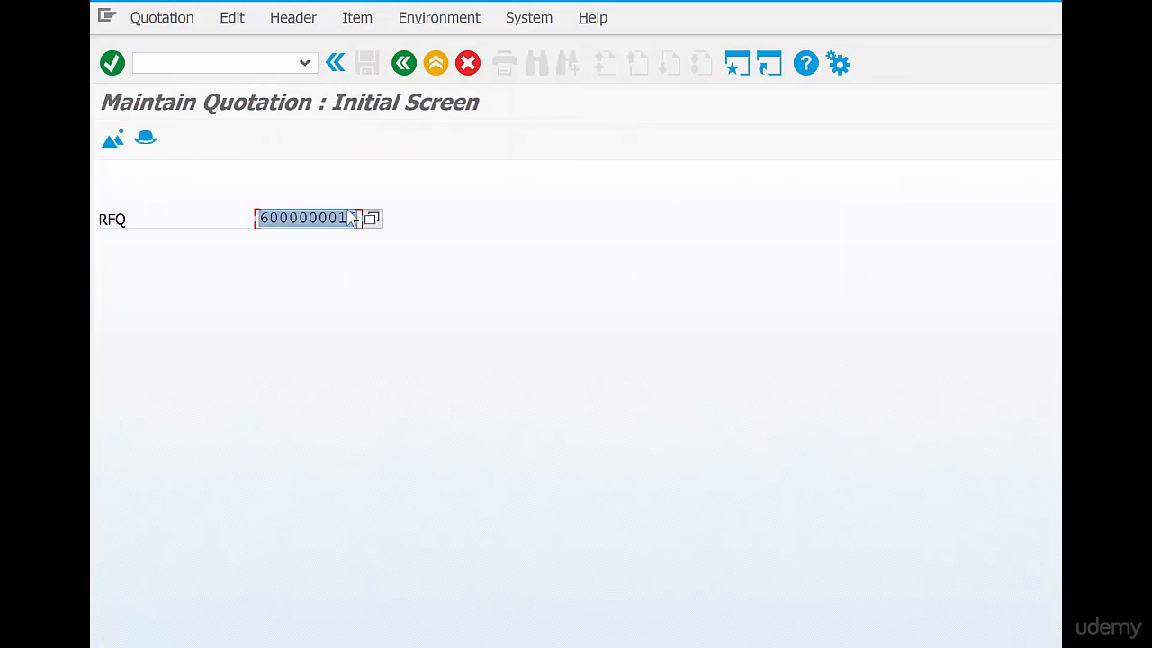
{"action": "left_click", "coordinate": [350, 217]}
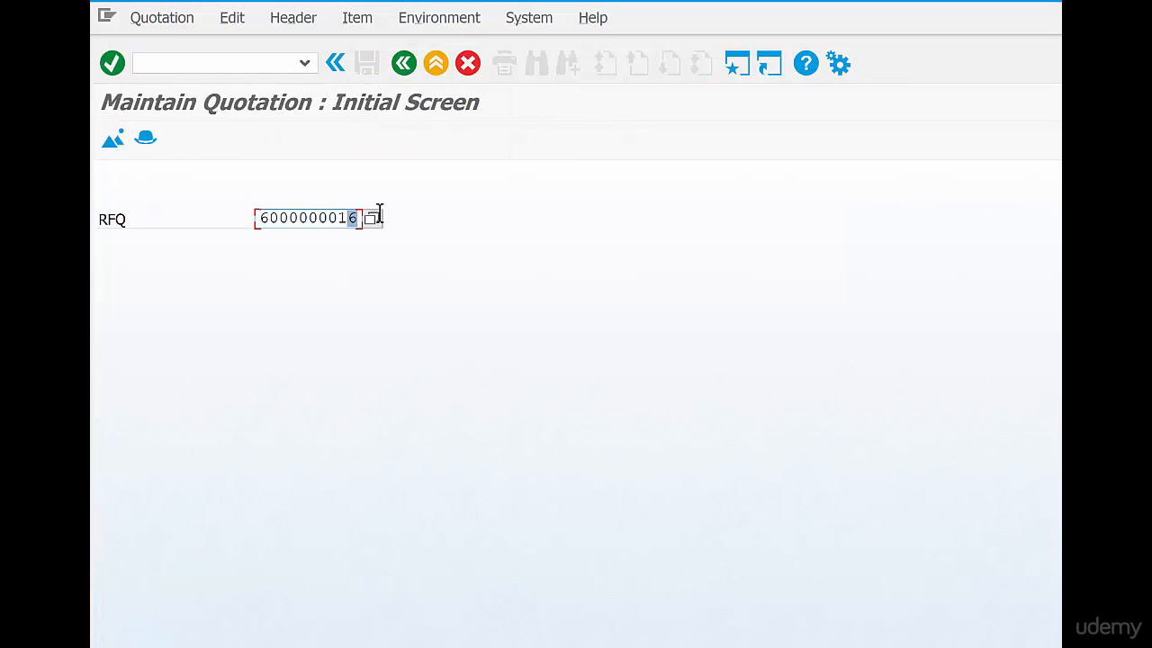
{"action": "type", "text": "7"}
{"action": "key", "text": "Return"}
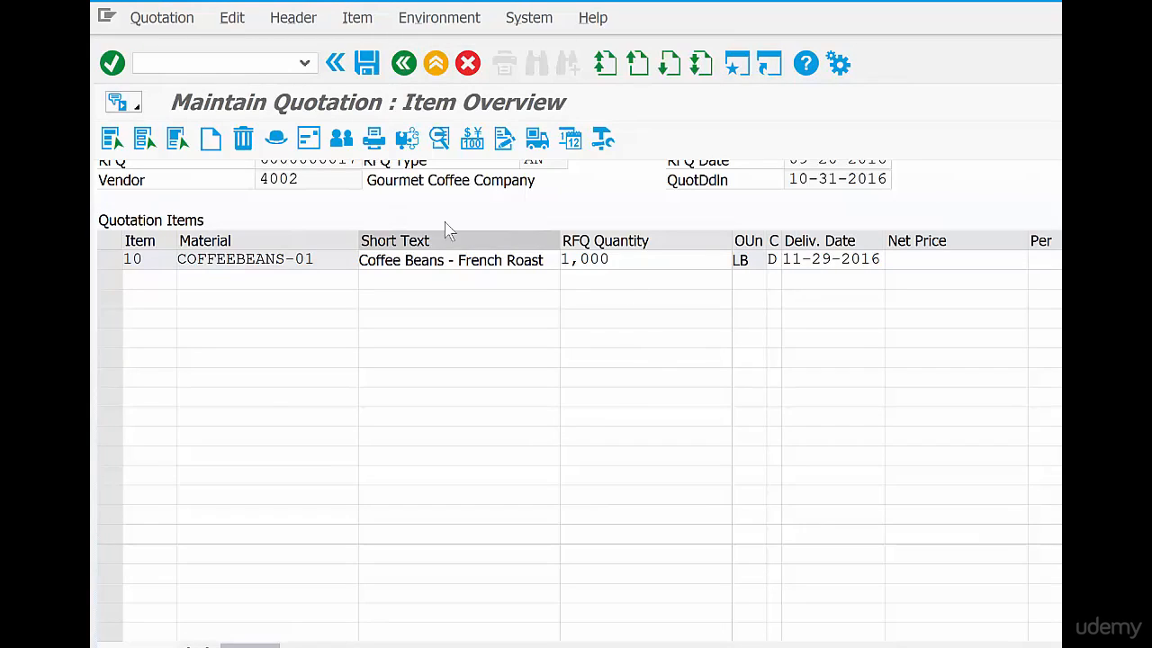
Set the net price of vendor 4002's coffee beans item to 9.65 and save the quotation
{"action": "left_click_drag", "start_coordinate": [309, 178], "coordinate": [215, 163]}
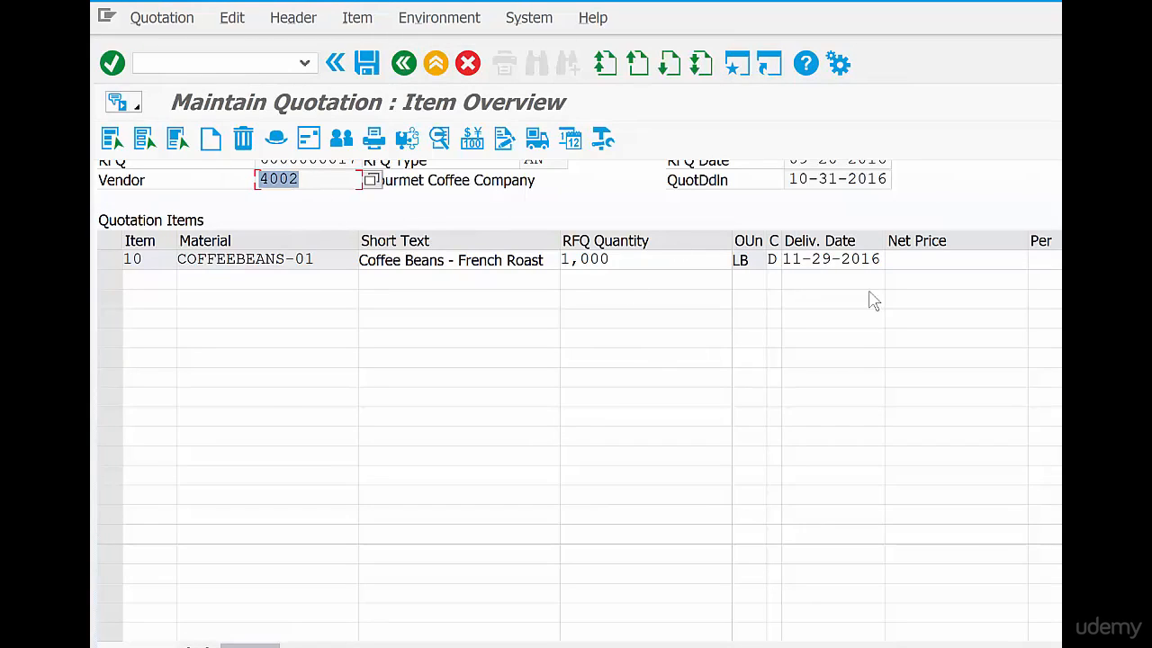
{"action": "left_click", "coordinate": [918, 258]}
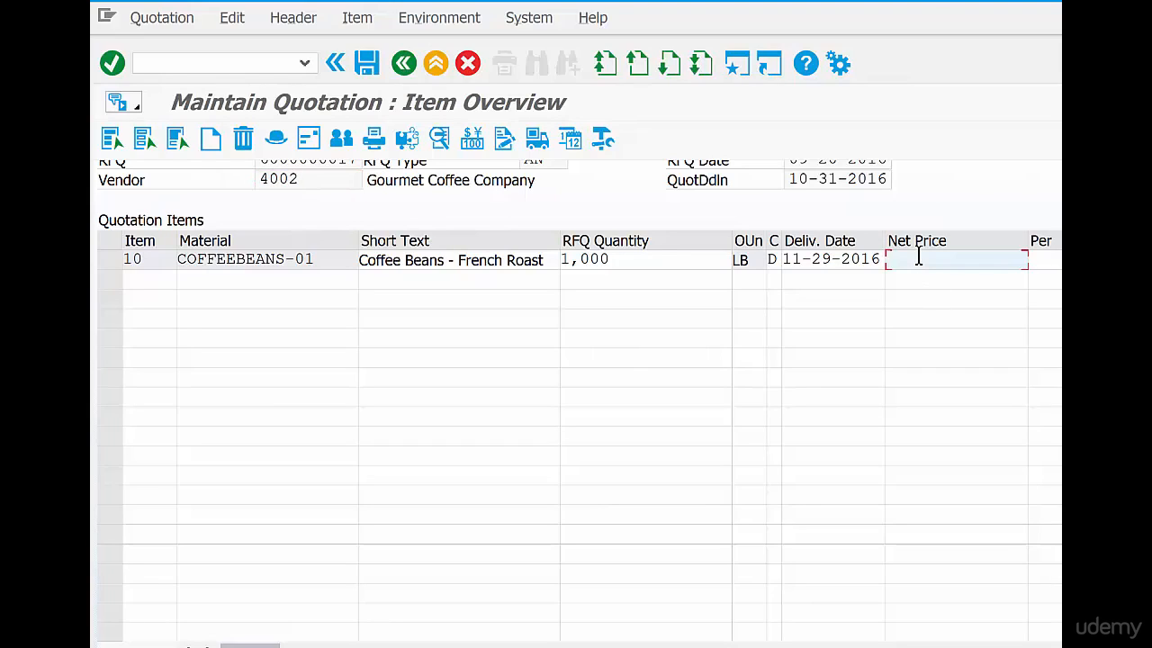
{"action": "type", "text": "9.65"}
{"action": "key", "text": "Return"}
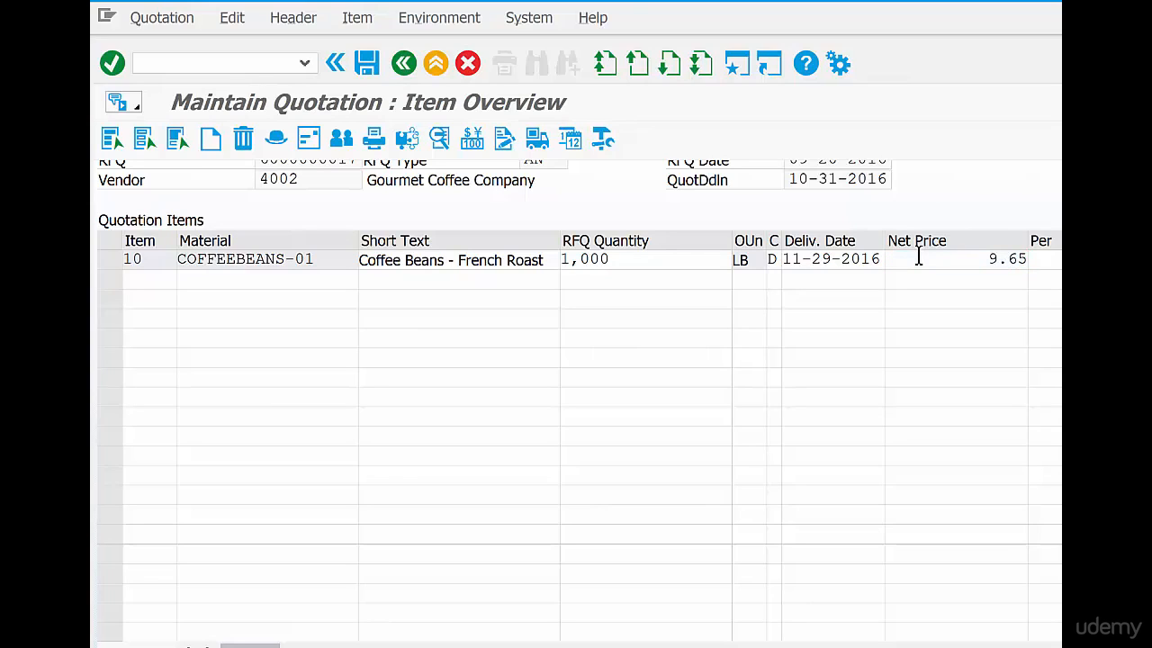
{"action": "key", "text": "ctrl+s"}
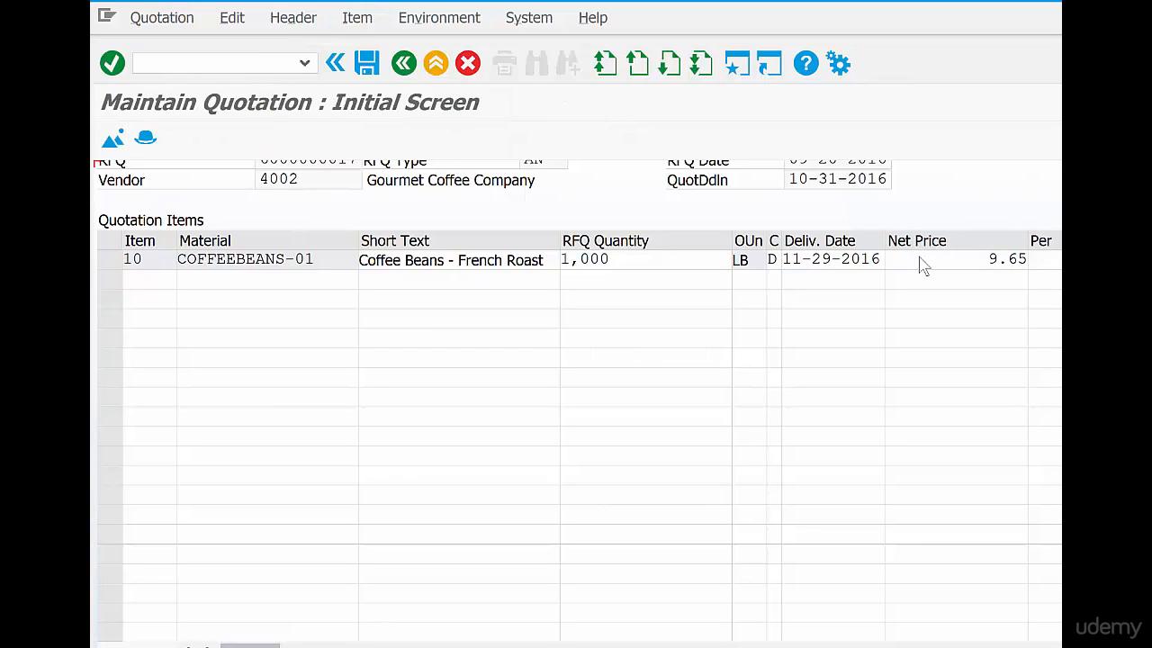
{"action": "key", "text": "End"}
{"action": "key", "text": "BackSpace"}
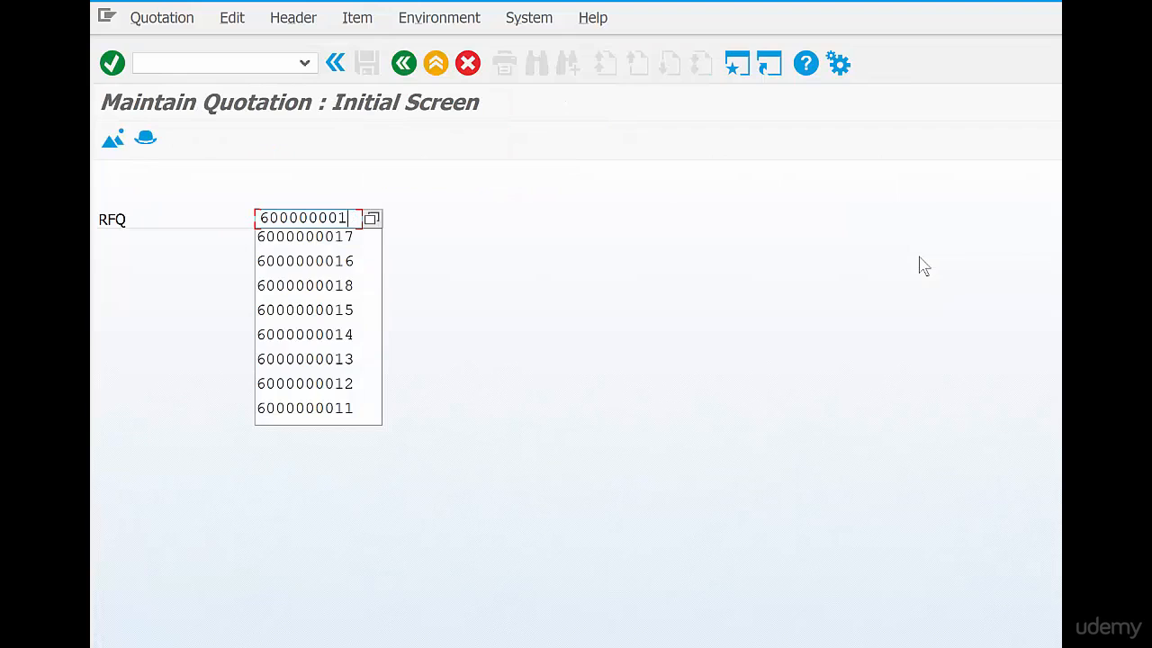
{"action": "type", "text": "8"}
{"action": "key", "text": "Return"}
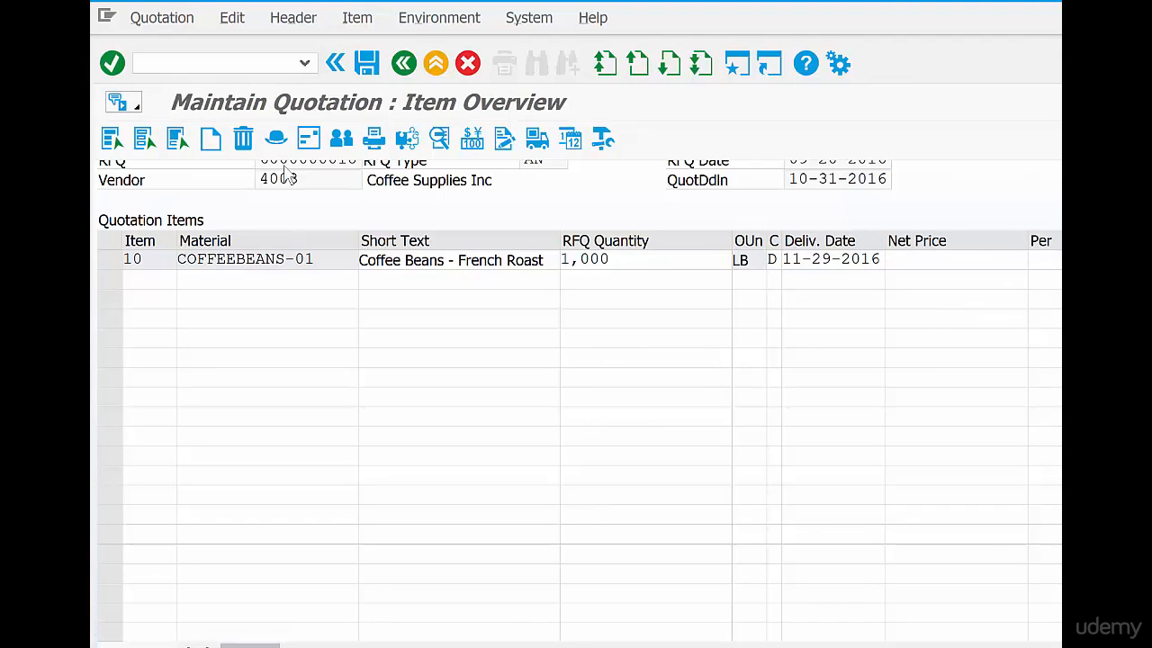
Set the net price of vendor 4003's coffee beans item to 8.95, save the quotation and return to SAP Easy Access
{"action": "left_click_drag", "start_coordinate": [306, 178], "coordinate": [225, 162]}
{"action": "left_click", "coordinate": [925, 259]}
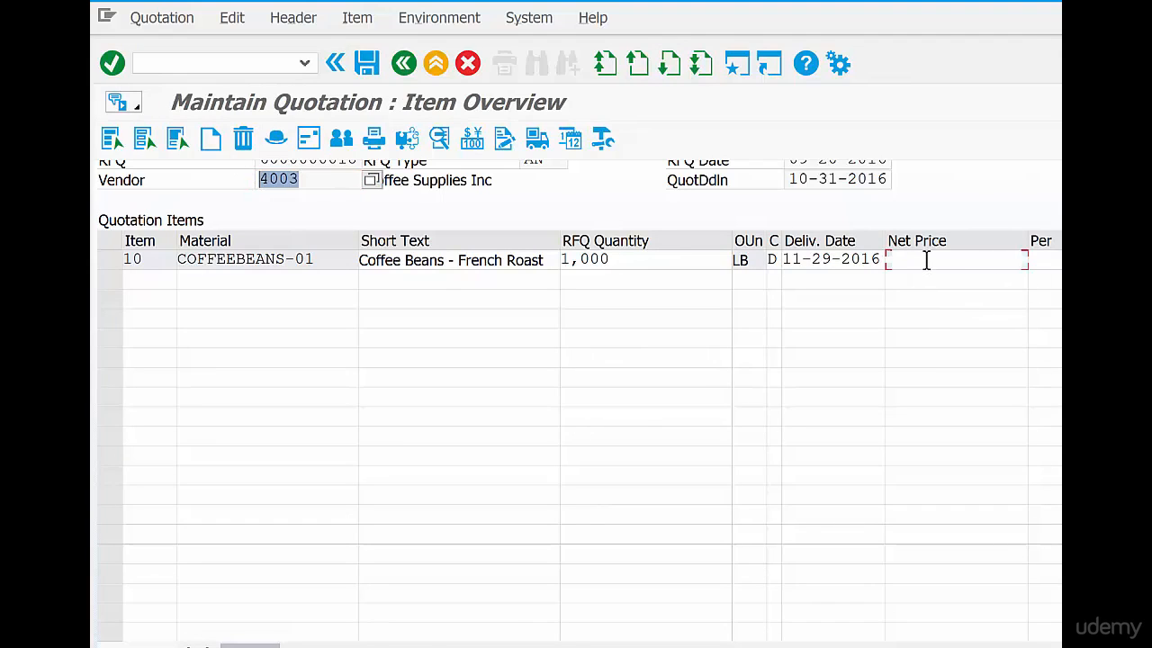
{"action": "type", "text": "8"}
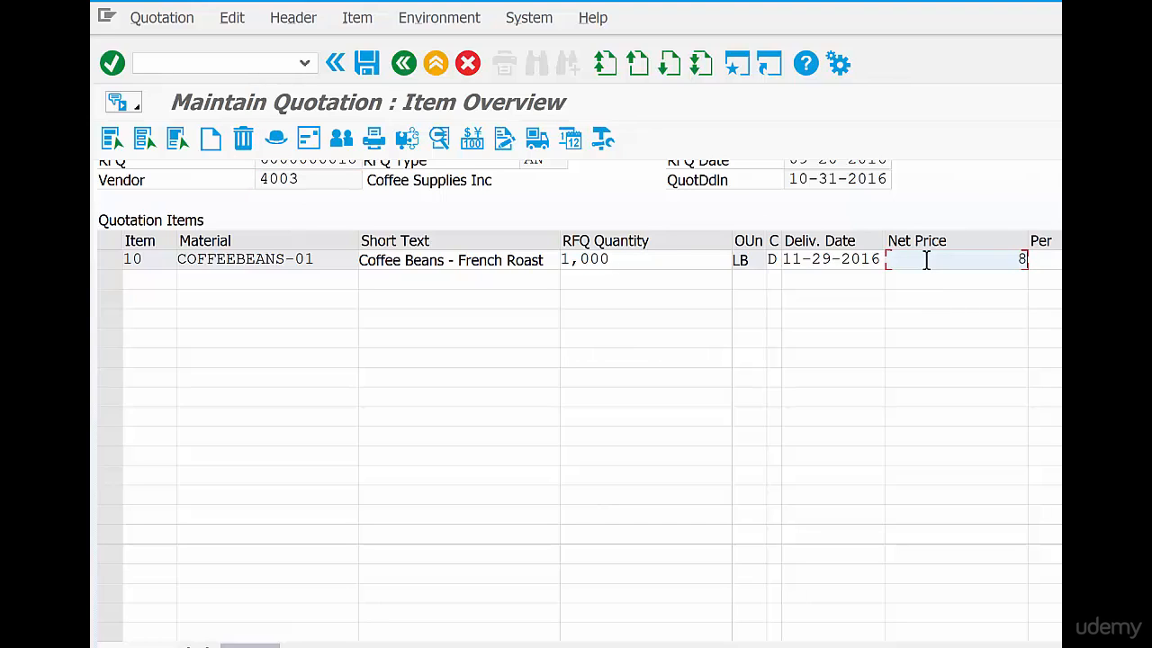
{"action": "type", "text": ".95"}
{"action": "key", "text": "Return"}
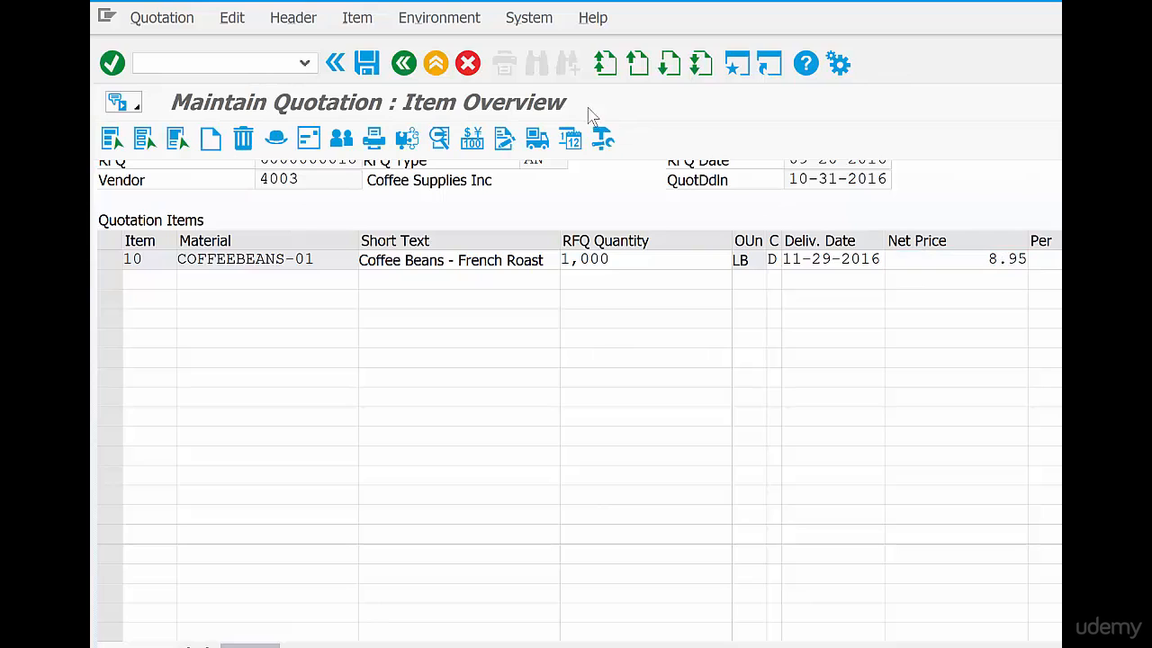
{"action": "left_click", "coordinate": [369, 64]}
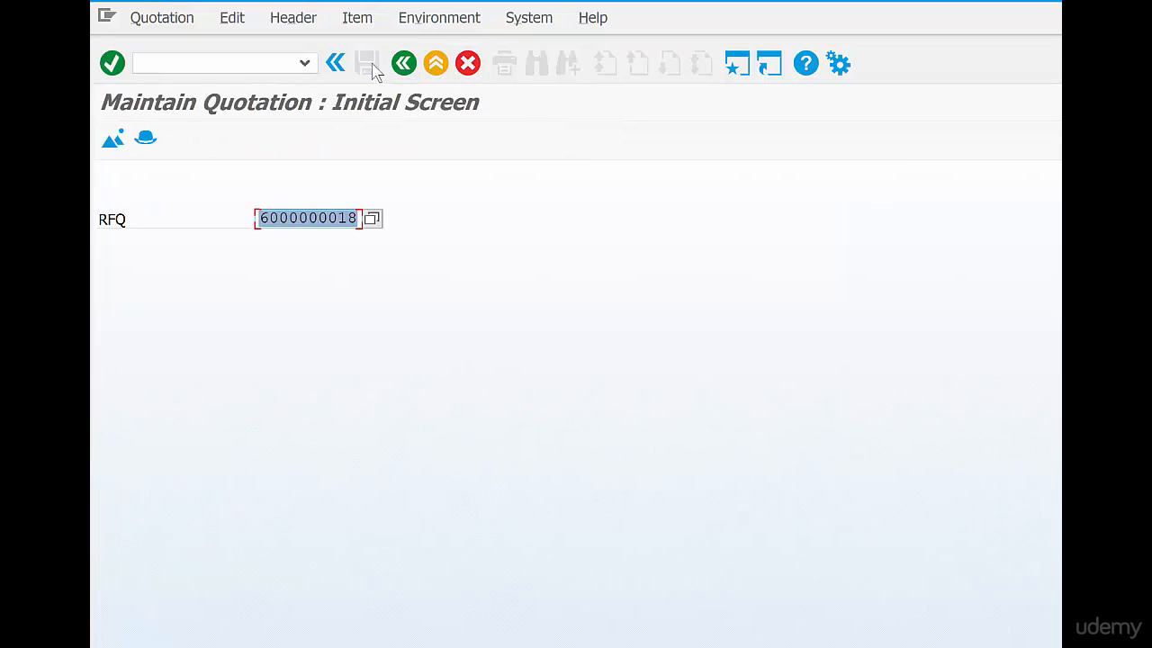
{"action": "left_click", "coordinate": [401, 68]}
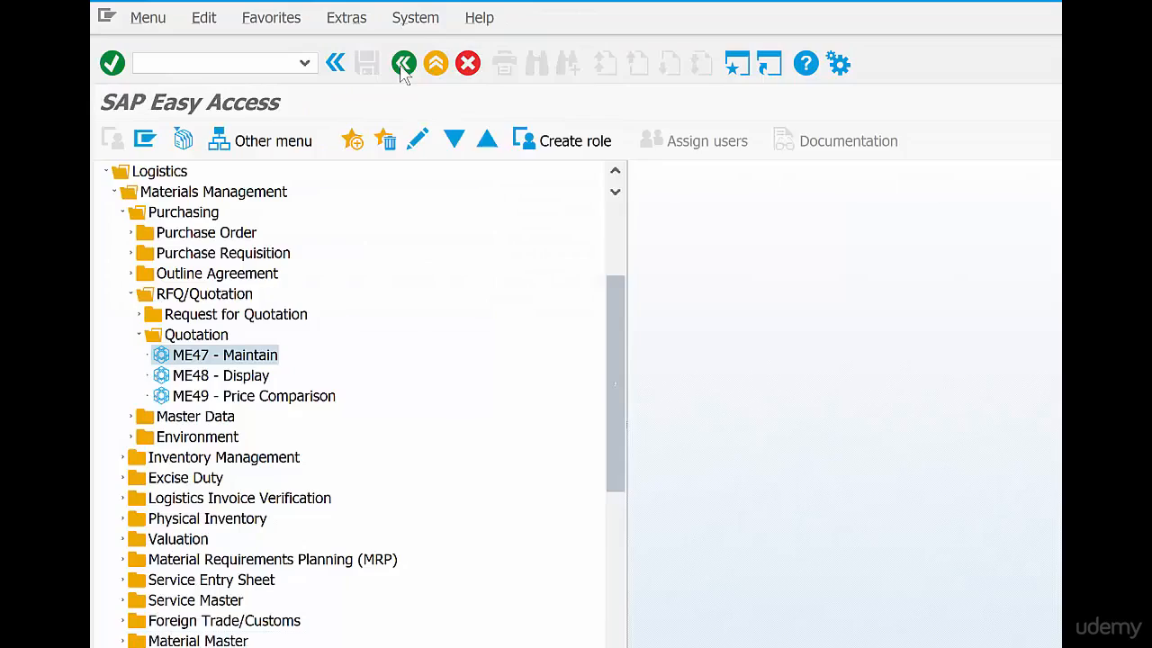
Switch to the quotation process sketch and mark Quotes 1, 2 and 3 with green arrows and stage 3 with a check mark
{"action": "key", "text": "alt+Tab"}
{"action": "left_click_drag", "start_coordinate": [960, 154], "coordinate": [963, 194]}
{"action": "left_click_drag", "start_coordinate": [981, 248], "coordinate": [966, 262]}
{"action": "left_click_drag", "start_coordinate": [966, 253], "coordinate": [970, 263]}
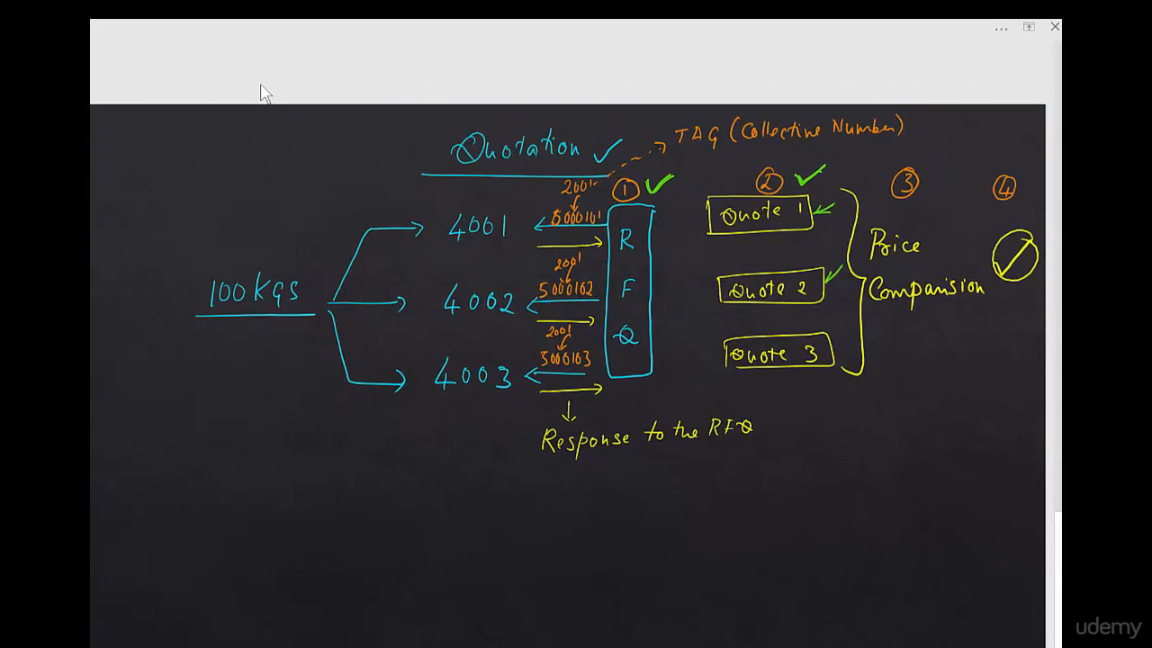
{"action": "left_click_drag", "start_coordinate": [825, 283], "coordinate": [840, 280]}
{"action": "mouse_move", "coordinate": [846, 330]}
{"action": "left_mouse_down"}
{"action": "mouse_move", "coordinate": [832, 345]}
{"action": "mouse_move", "coordinate": [843, 344]}
{"action": "left_mouse_up"}
{"action": "left_click_drag", "start_coordinate": [929, 171], "coordinate": [952, 166]}
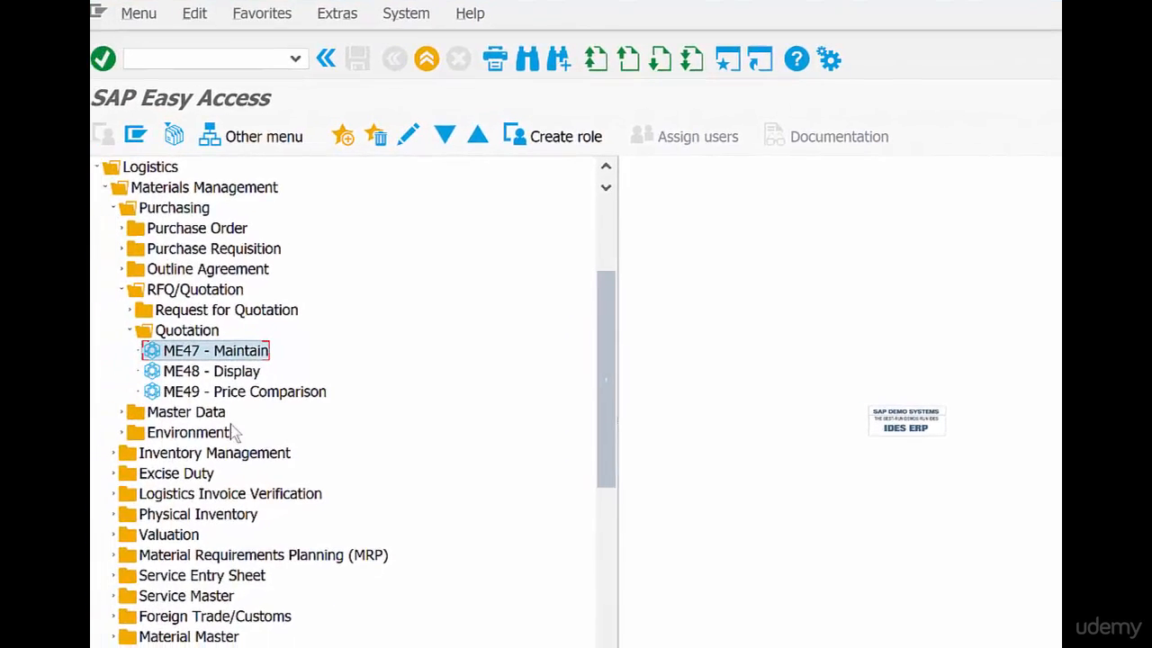
Switch back to SAP, open ME49 - Price Comparison and run the comparison for collective RFQ 2001
{"action": "left_click", "coordinate": [298, 396]}
{"action": "double_click", "coordinate": [297, 402]}
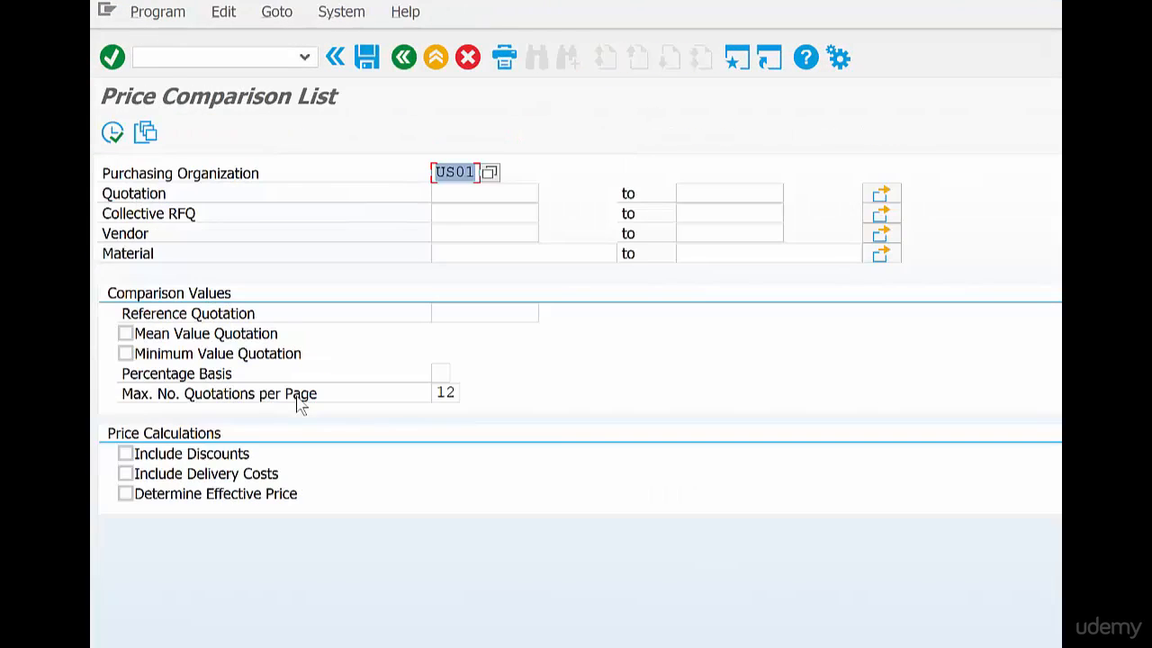
{"action": "left_click", "coordinate": [460, 214]}
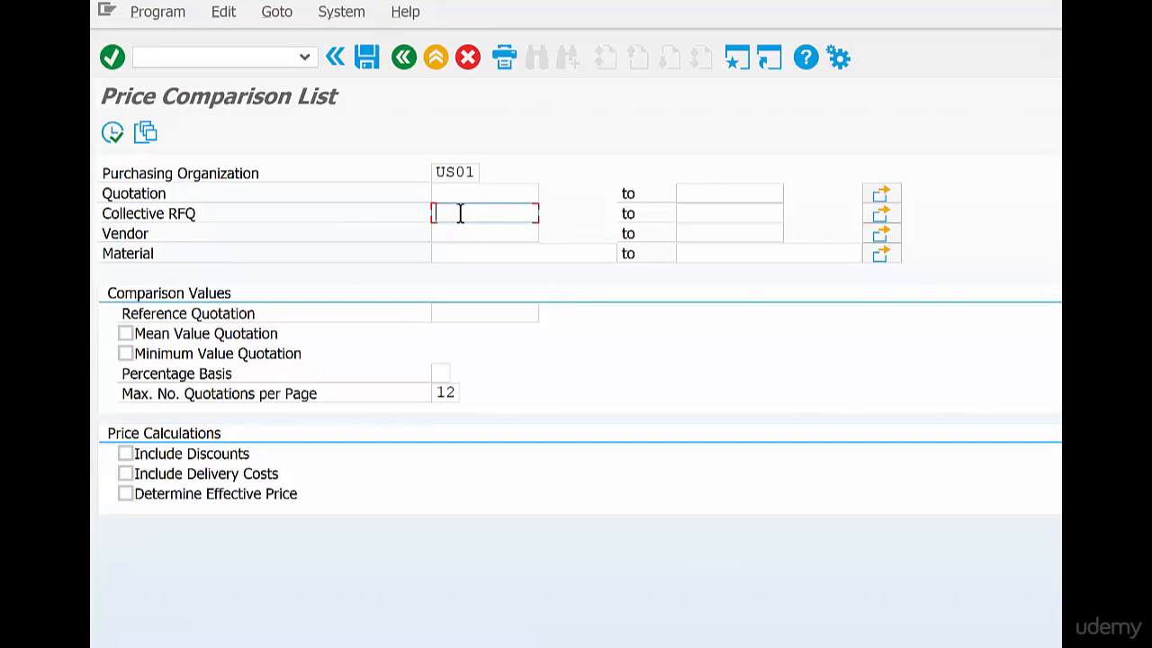
{"action": "type", "text": "2001"}
{"action": "left_click", "coordinate": [111, 133]}
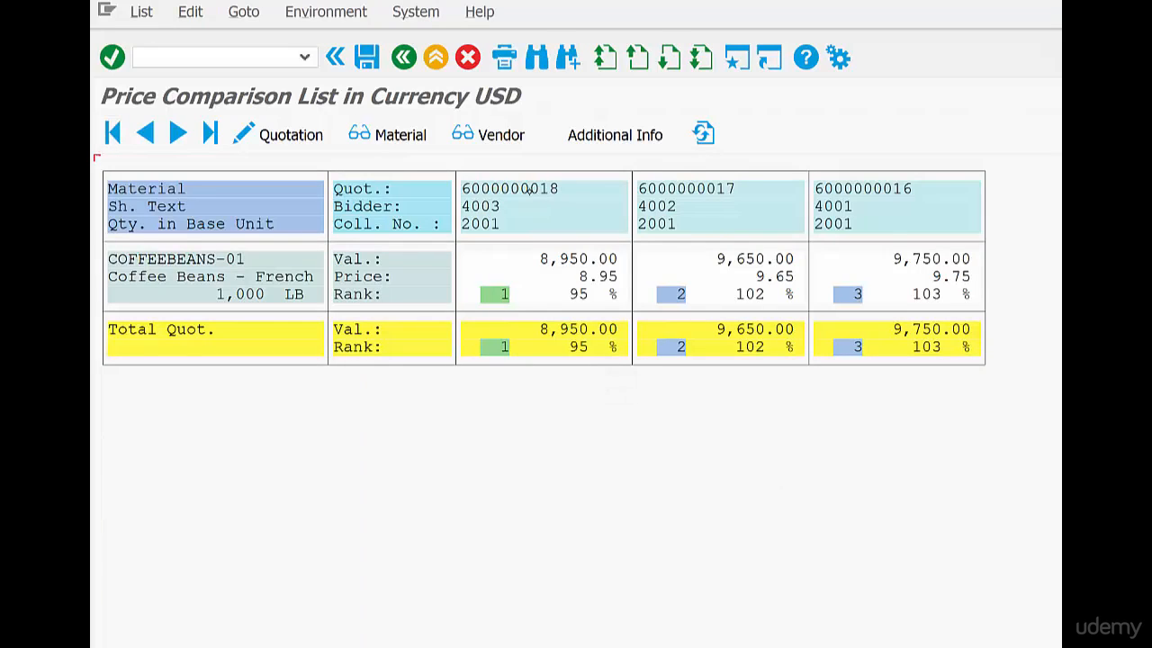
{"action": "double_click", "coordinate": [570, 188]}
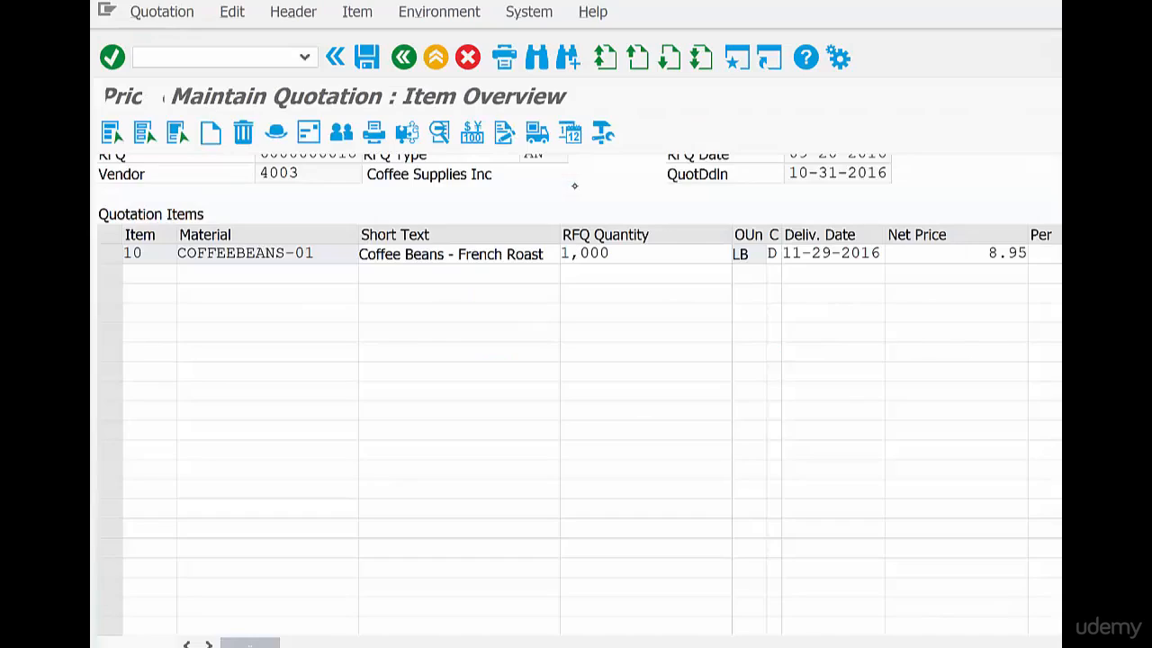
{"action": "left_click", "coordinate": [403, 57]}
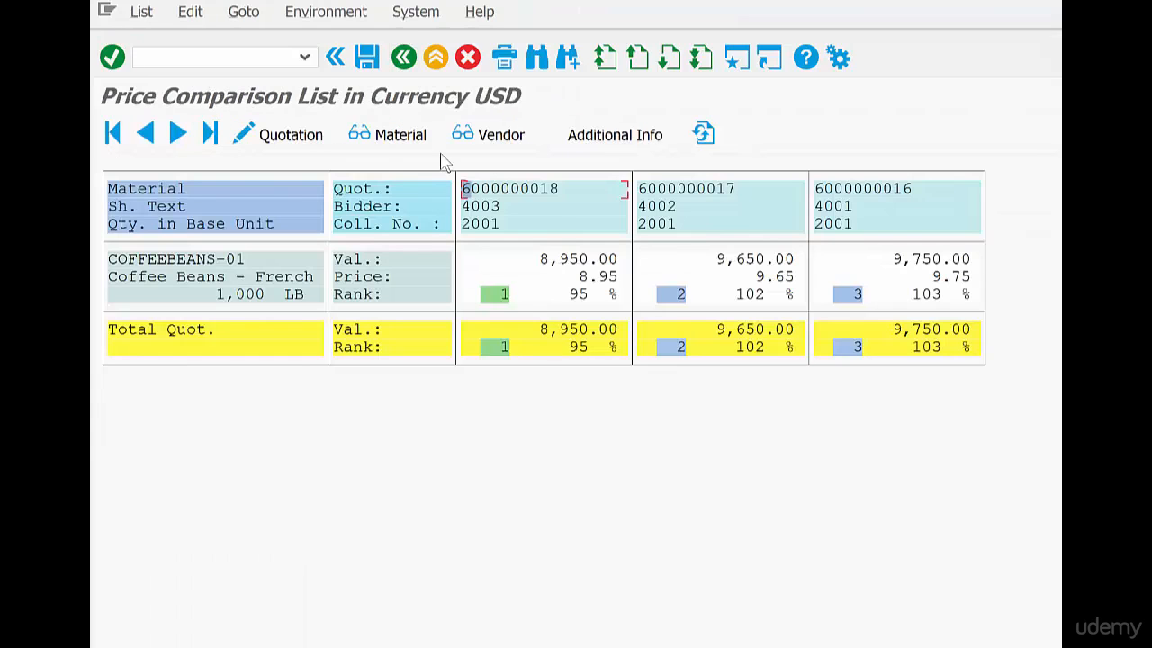